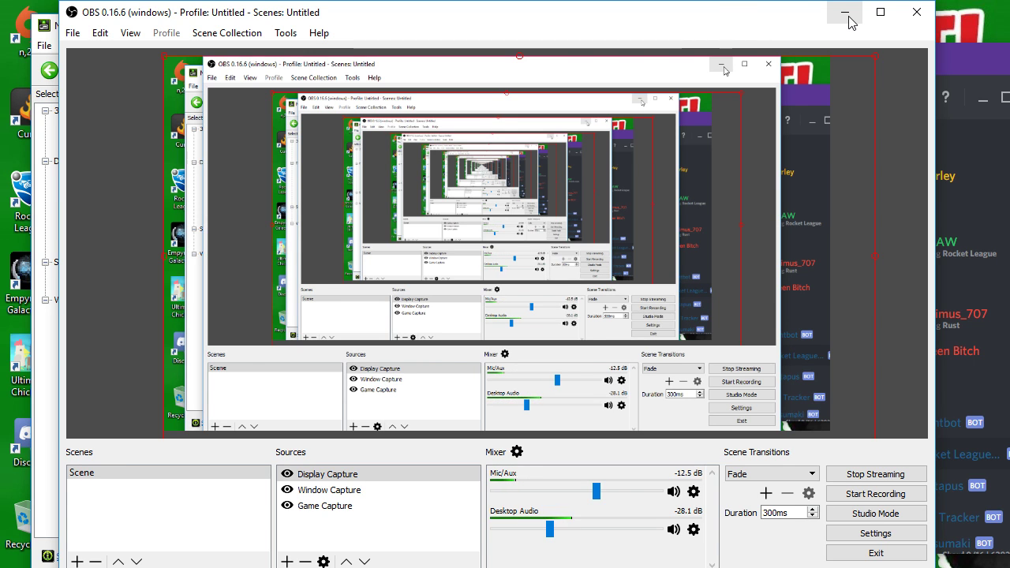
Step: Minimize the OBS and NVIDIA Control Panel windows
{"action": "left_click", "coordinate": [846, 13]}
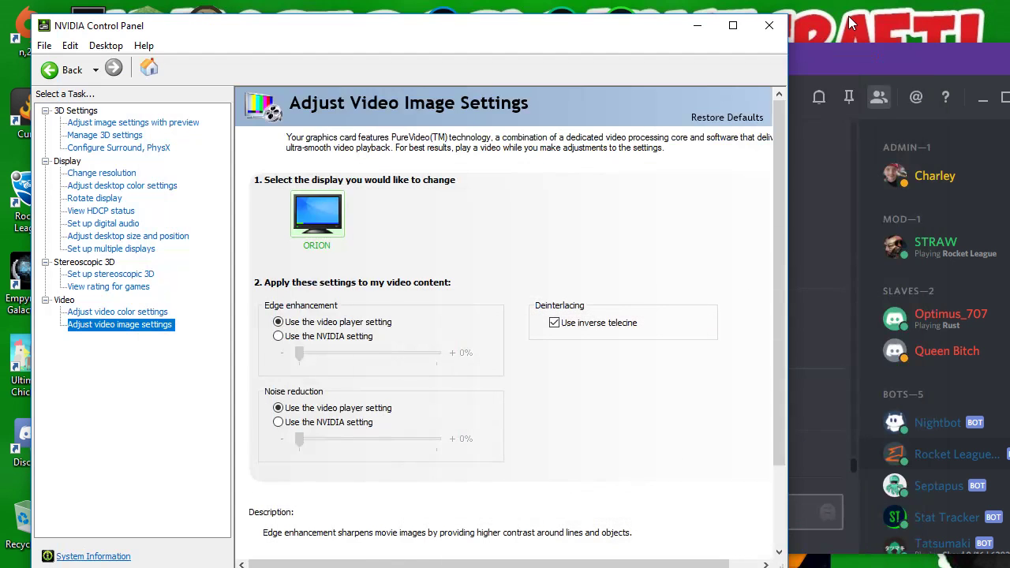
{"action": "left_click", "coordinate": [694, 27]}
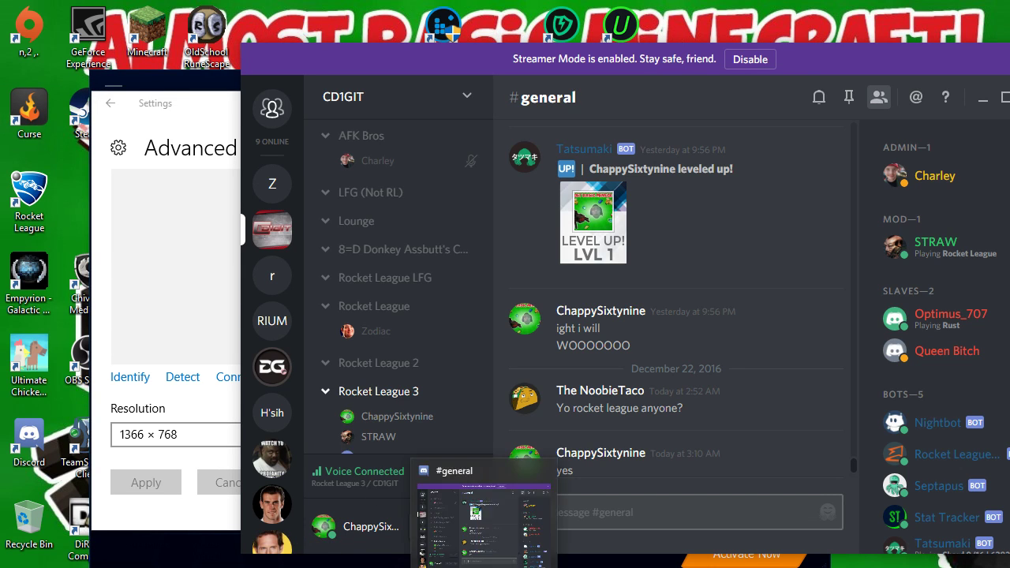
Step: Switch back to OBS and lower the Desktop Audio volume to -inf dB in the mixer
{"action": "mouse_move", "coordinate": [485, 567]}
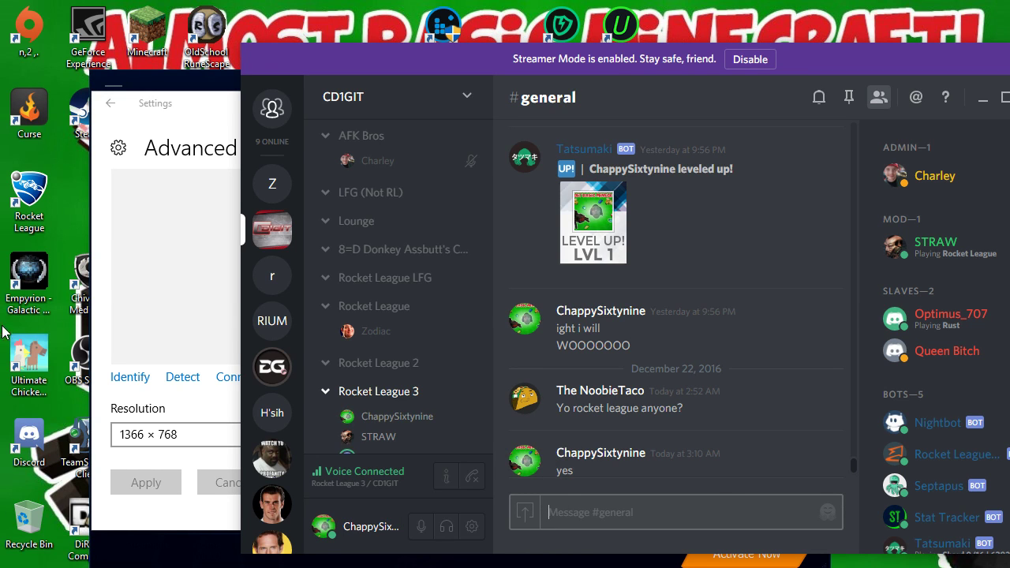
{"action": "left_click", "coordinate": [171, 311]}
{"action": "left_click", "coordinate": [287, 436]}
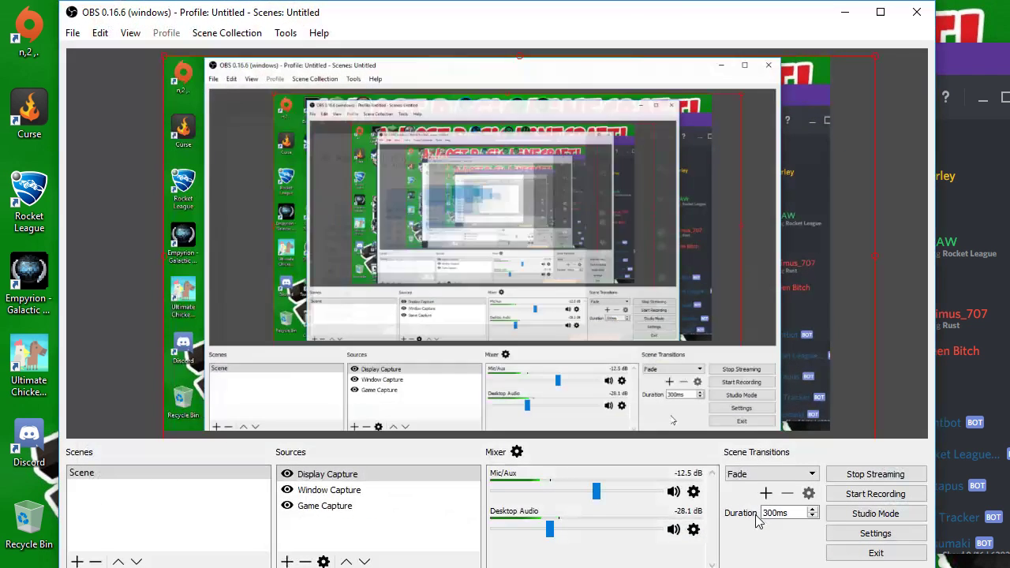
{"action": "left_click", "coordinate": [734, 564]}
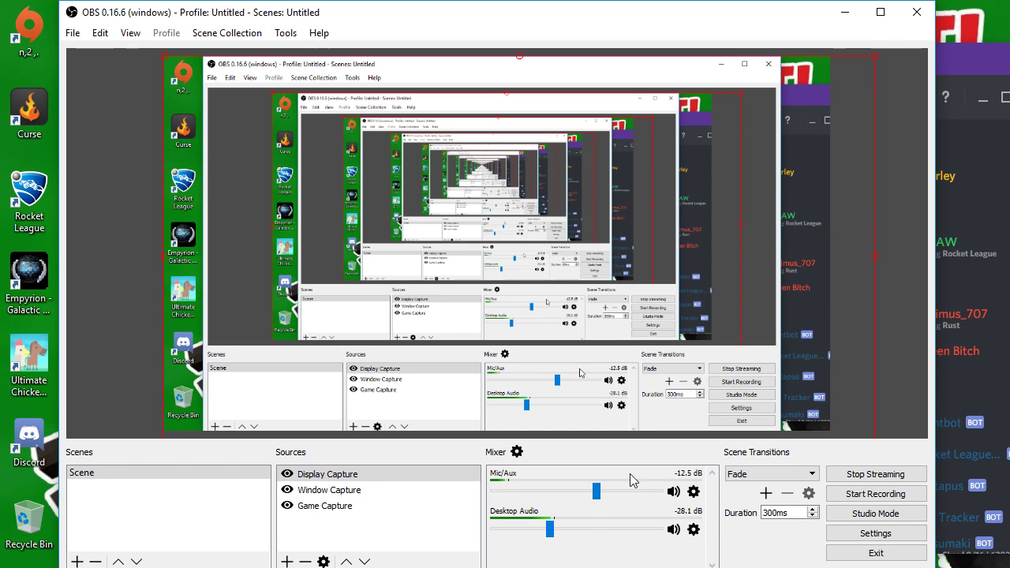
{"action": "left_click_drag", "start_coordinate": [550, 528], "coordinate": [162, 528]}
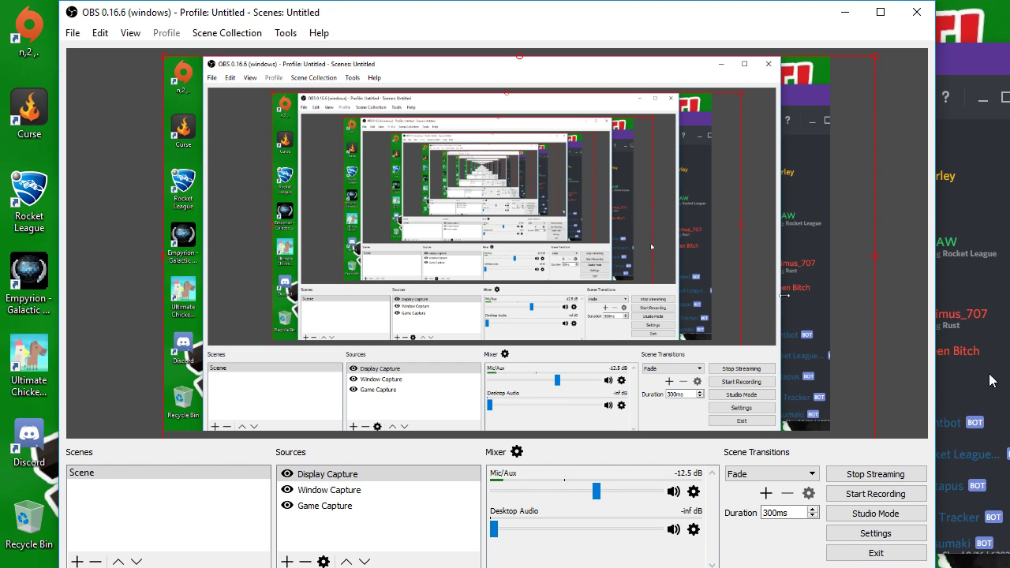
Step: Switch to Discord and look through the voice channel list around Rocket League 3
{"action": "key", "text": "alt+Tab"}
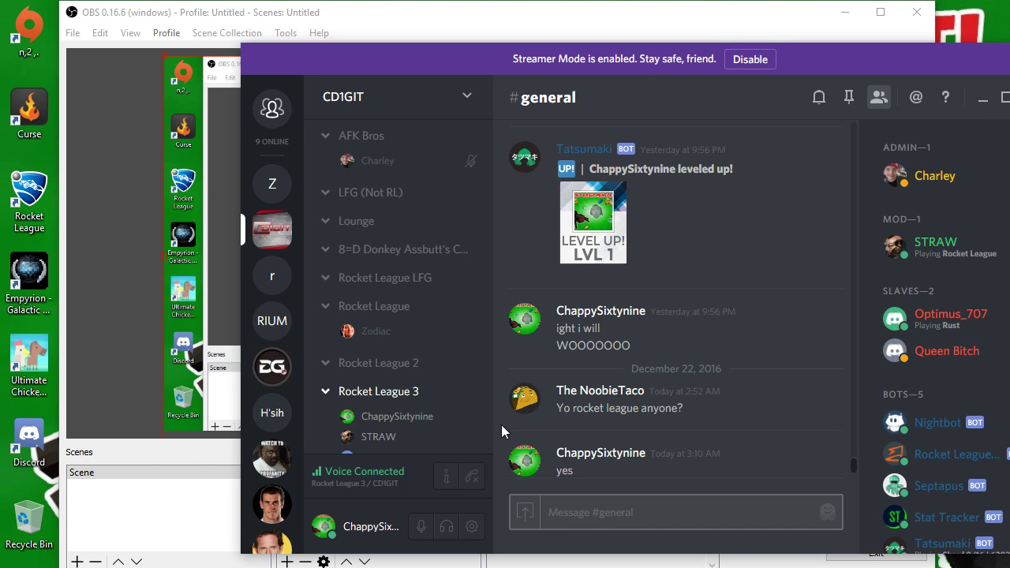
{"action": "scroll", "coordinate": [404, 352], "scroll_direction": "down", "scroll_amount": 3}
{"action": "scroll", "coordinate": [407, 348], "scroll_direction": "up", "scroll_amount": 3}
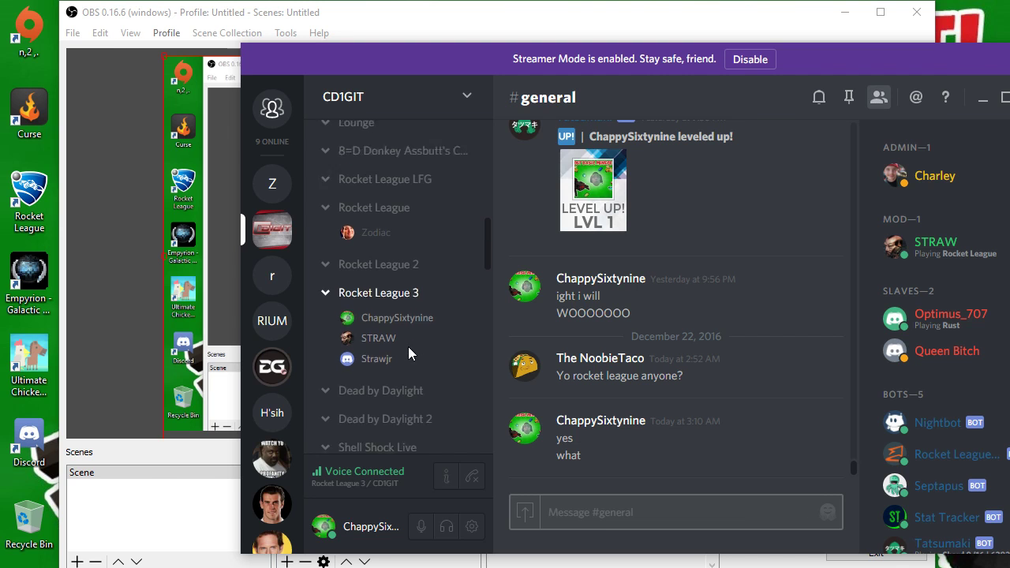
Step: Minimize OBS and bring the Windows Settings window with the advanced display settings to the front
{"action": "left_click", "coordinate": [169, 487]}
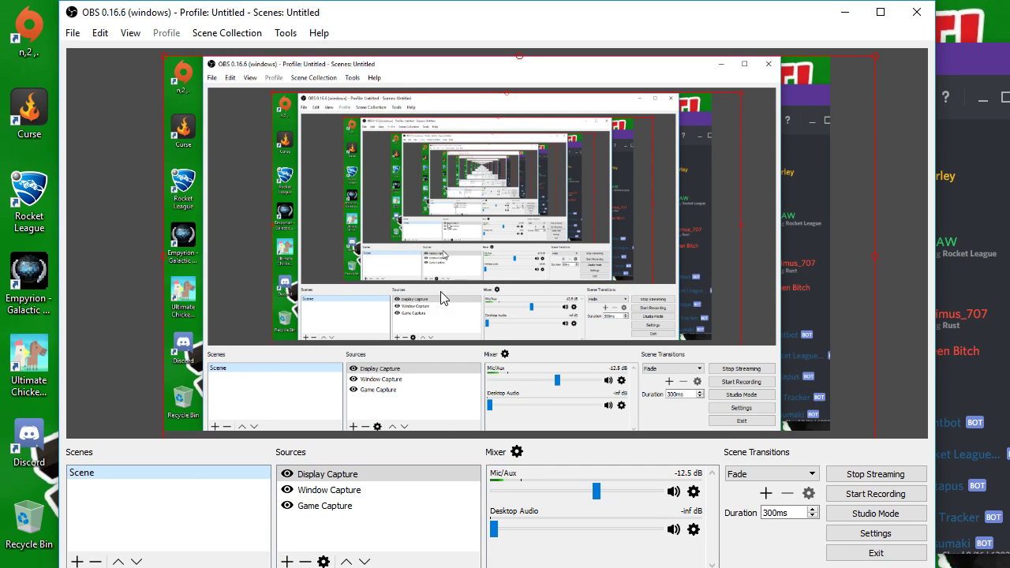
{"action": "left_click", "coordinate": [853, 19]}
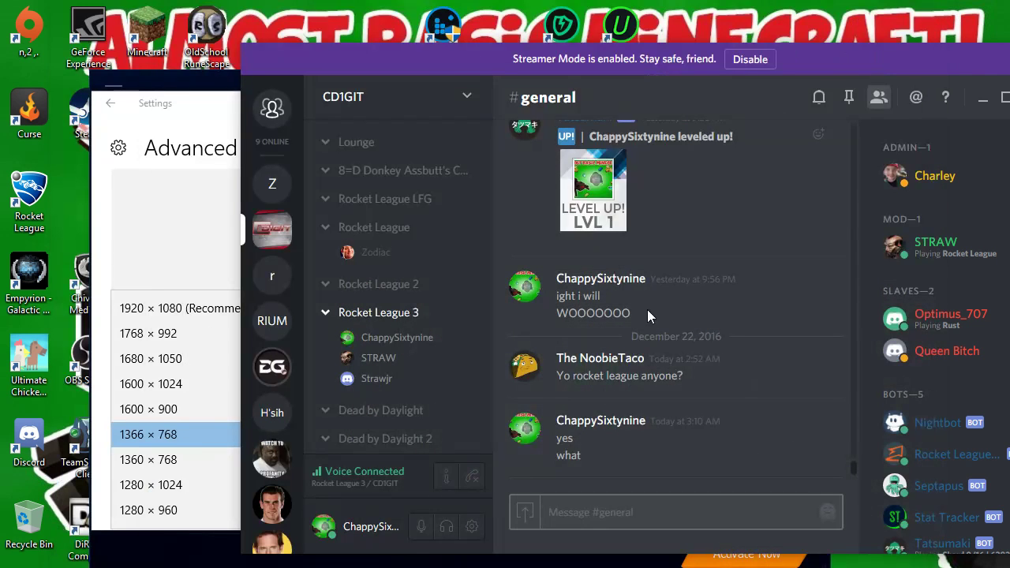
{"action": "mouse_move", "coordinate": [870, 567]}
{"action": "left_click", "coordinate": [869, 521]}
{"action": "left_click", "coordinate": [441, 187]}
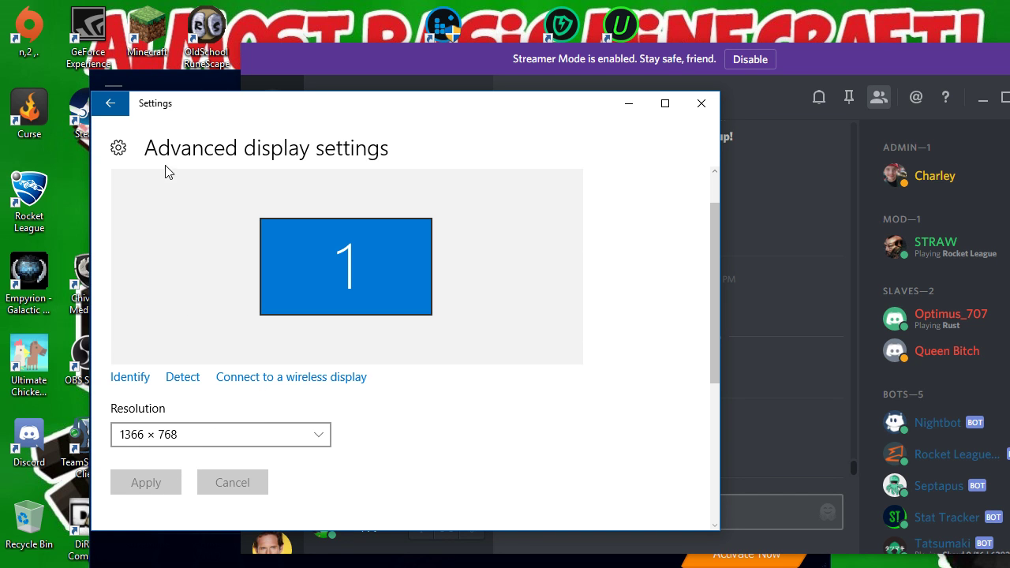
Step: Go back to the main Display page of Settings and reopen the advanced display settings from there
{"action": "scroll", "coordinate": [269, 361], "scroll_direction": "down", "scroll_amount": 1}
{"action": "scroll", "coordinate": [264, 351], "scroll_direction": "down", "scroll_amount": 3}
{"action": "scroll", "coordinate": [259, 340], "scroll_direction": "up", "scroll_amount": 4}
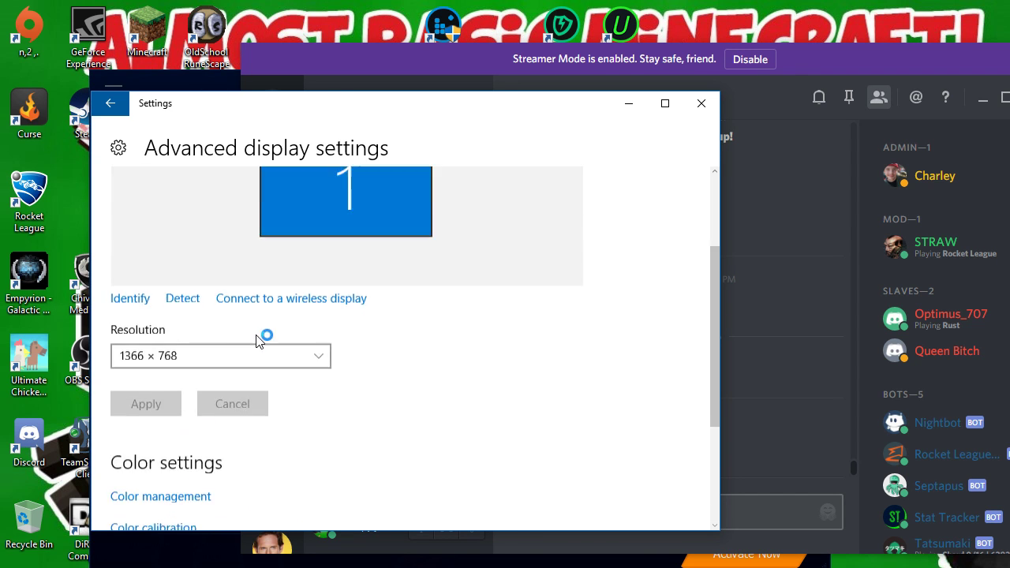
{"action": "left_click", "coordinate": [111, 102]}
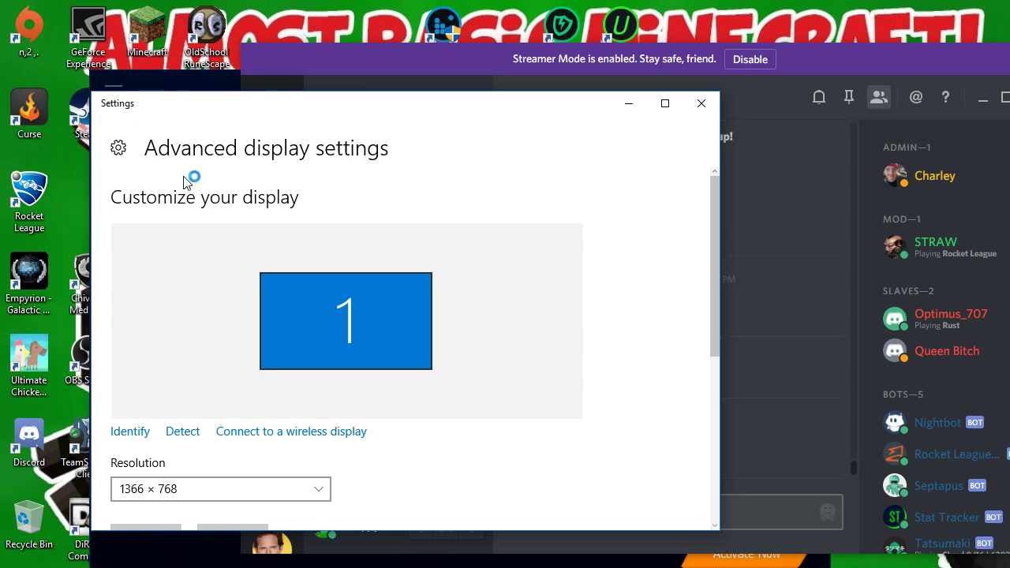
{"action": "scroll", "coordinate": [432, 371], "scroll_direction": "down", "scroll_amount": 2}
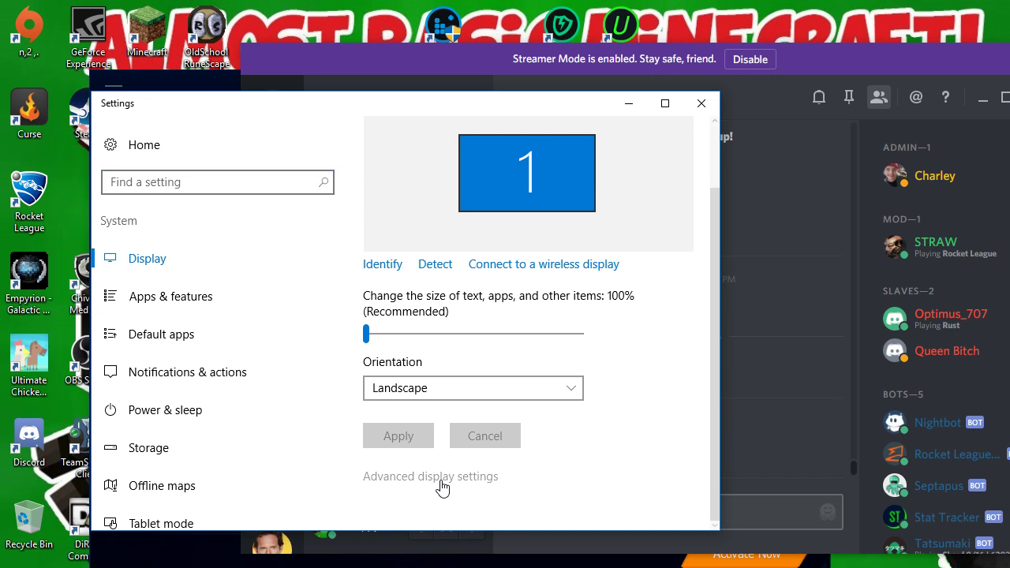
{"action": "left_click", "coordinate": [440, 483]}
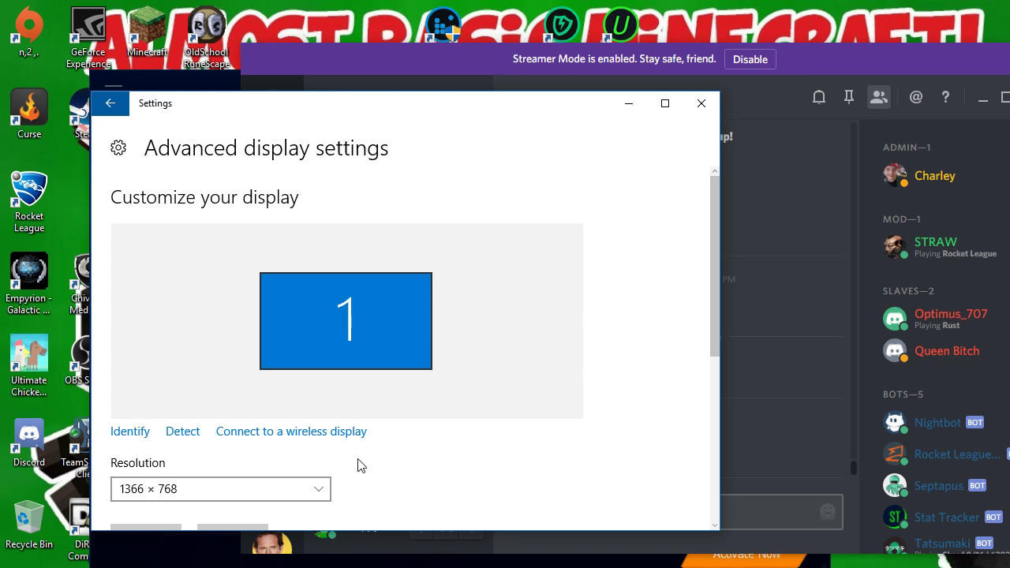
Step: Look through the available screen resolutions down to 800 × 600 and close the list without choosing one
{"action": "left_click", "coordinate": [296, 489]}
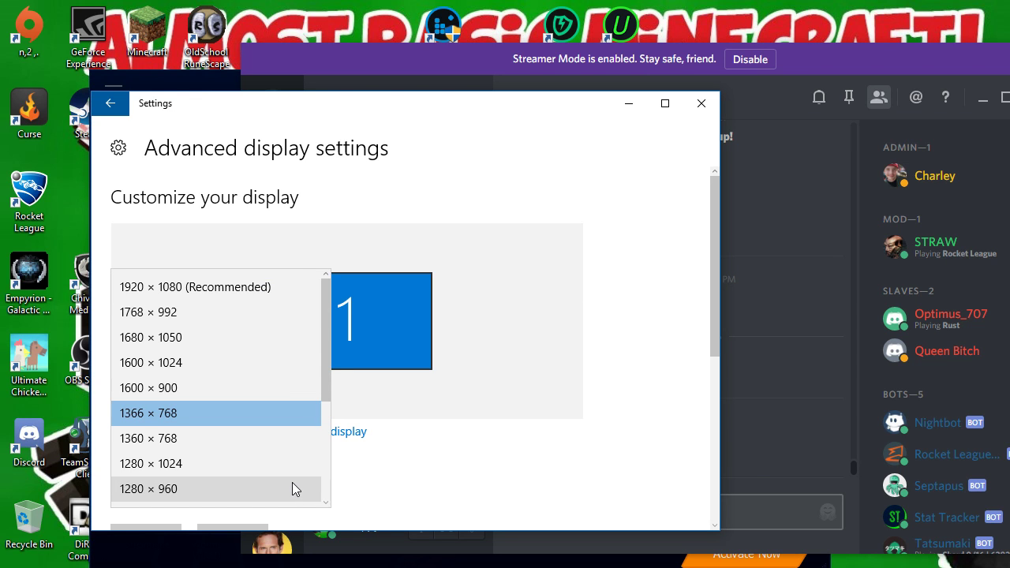
{"action": "scroll", "coordinate": [281, 480], "scroll_direction": "down", "scroll_amount": 2}
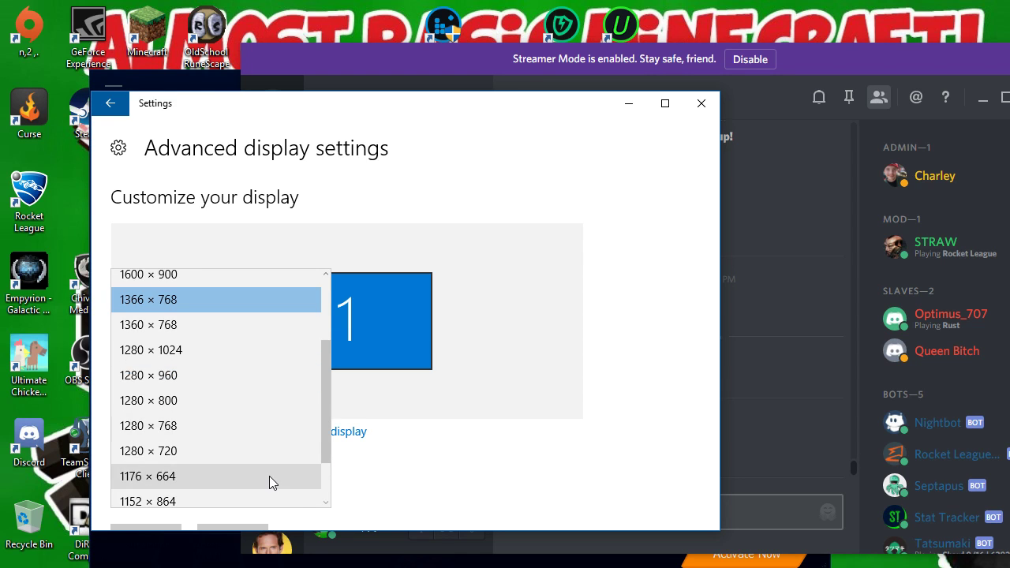
{"action": "scroll", "coordinate": [181, 478], "scroll_direction": "down", "scroll_amount": 2}
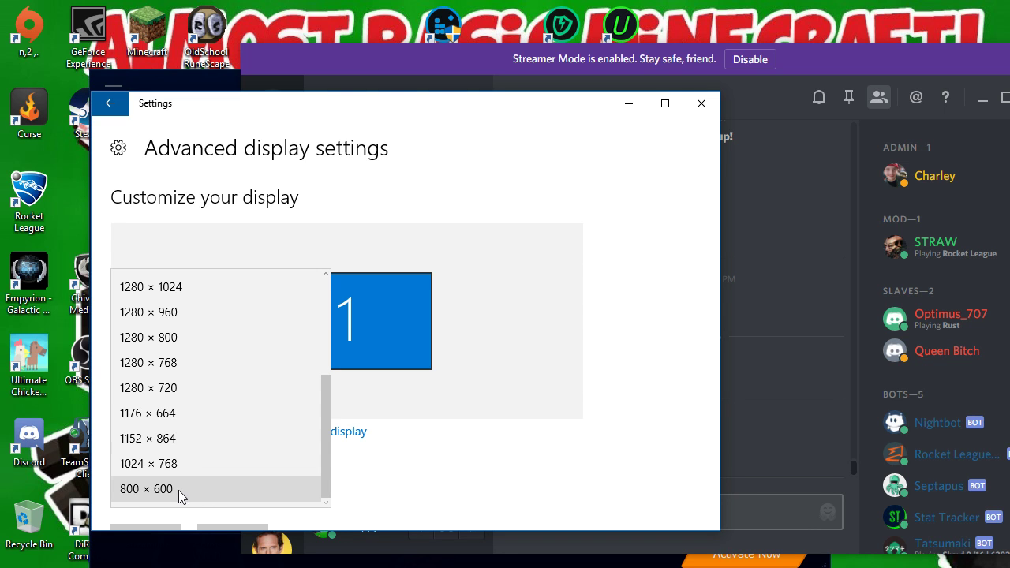
{"action": "left_click", "coordinate": [509, 348]}
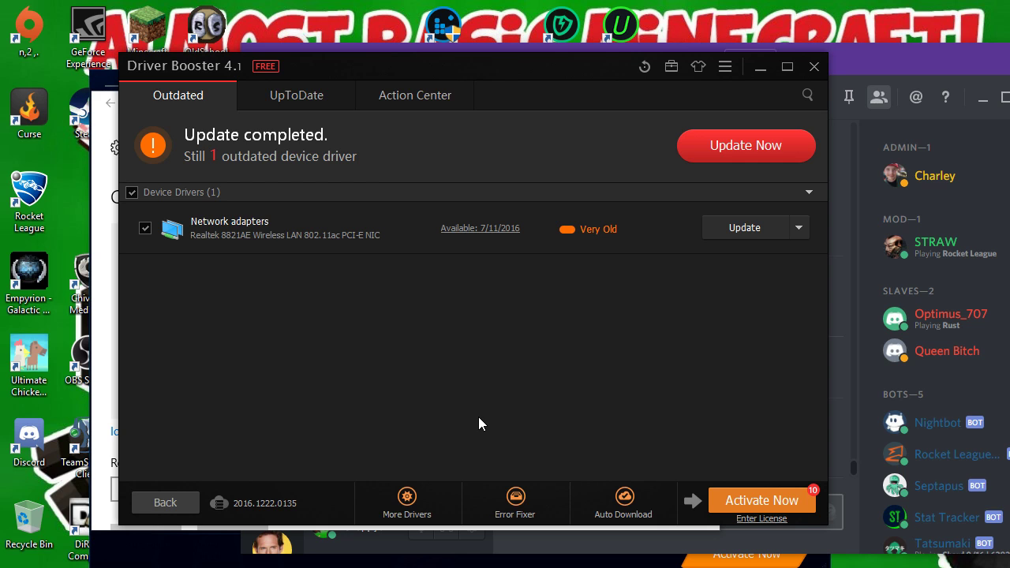
Step: Switch to Discord, disconnect from the voice channel and rejoin Rocket League 3
{"action": "left_click", "coordinate": [98, 243]}
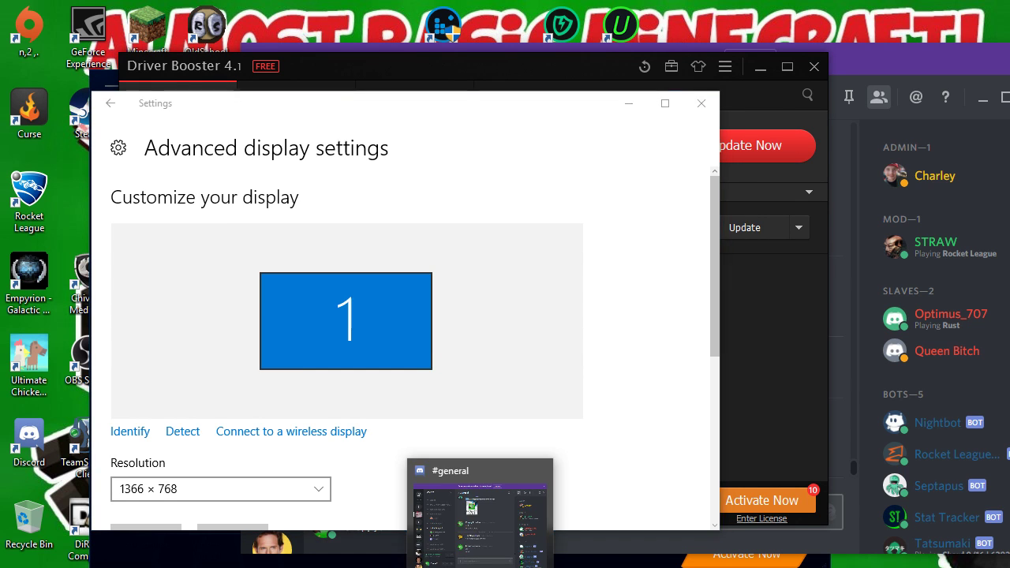
{"action": "left_click", "coordinate": [410, 505]}
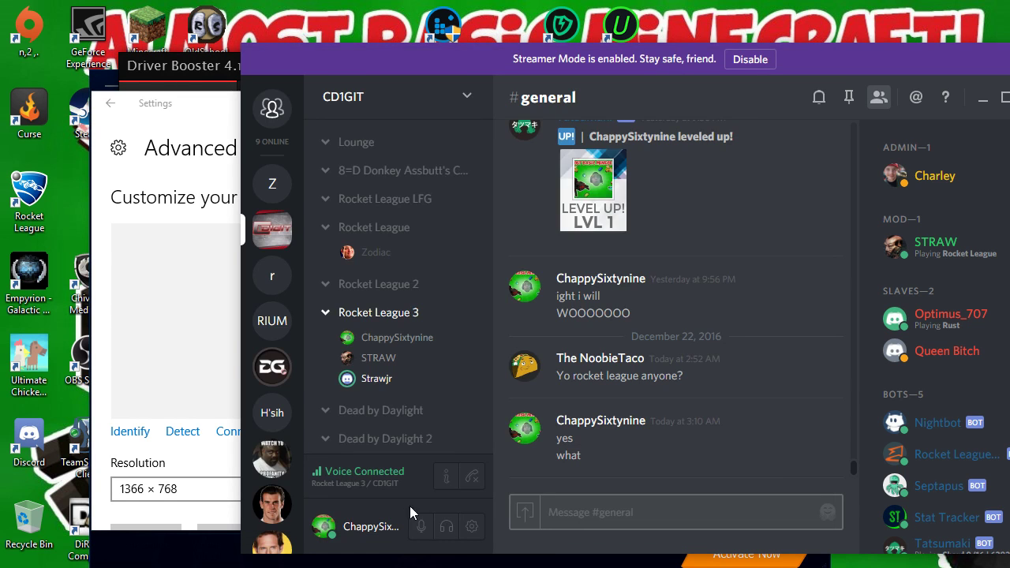
{"action": "left_click", "coordinate": [470, 477]}
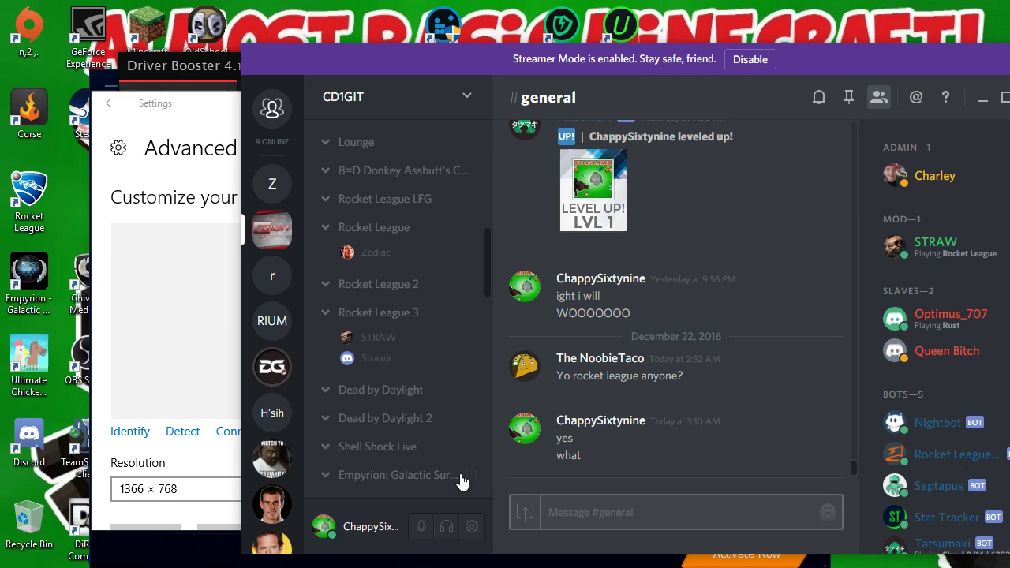
{"action": "left_click", "coordinate": [371, 314]}
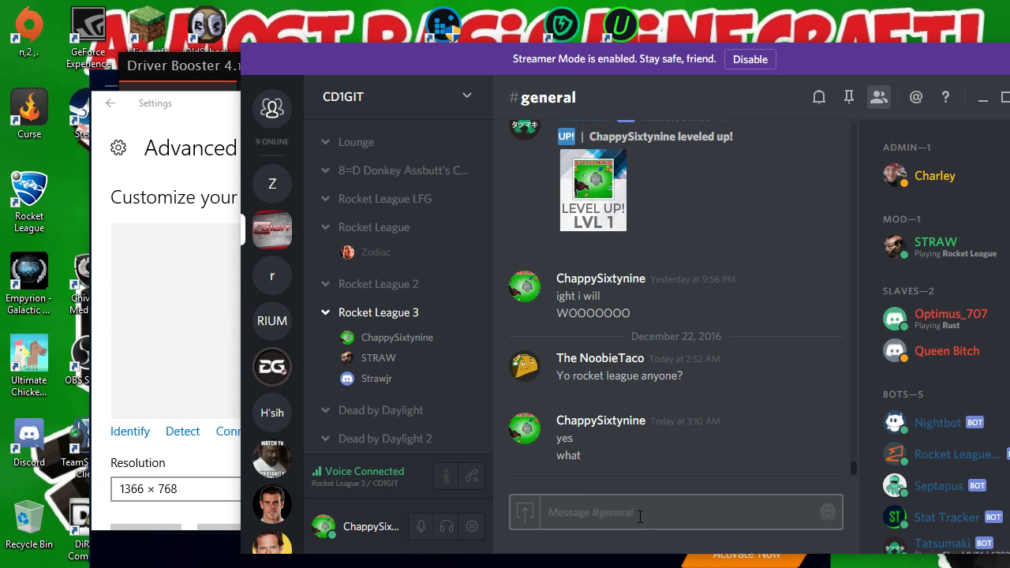
Step: Send "you dont hear me?", "GOD DAMN UPDATE" and "FUCKED MY DAMN VOLUME" as separate messages in #general
{"action": "type", "text": "you do"}
{"action": "type", "text": "nt have no"}
{"action": "key", "text": "Return"}
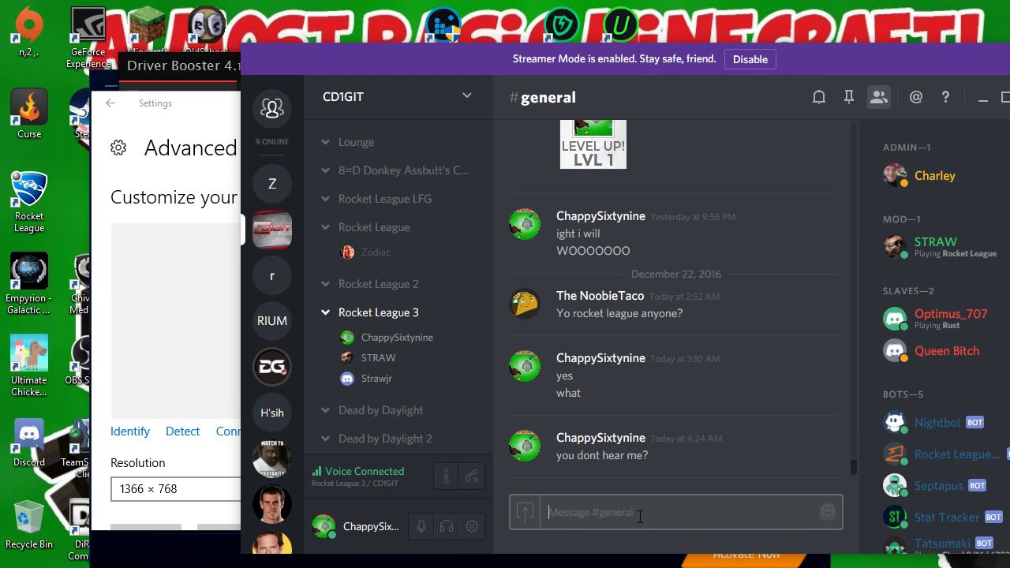
{"action": "type", "text": "GOD DAMN UPDATE"}
{"action": "key", "text": "Return"}
{"action": "type", "text": "F"}
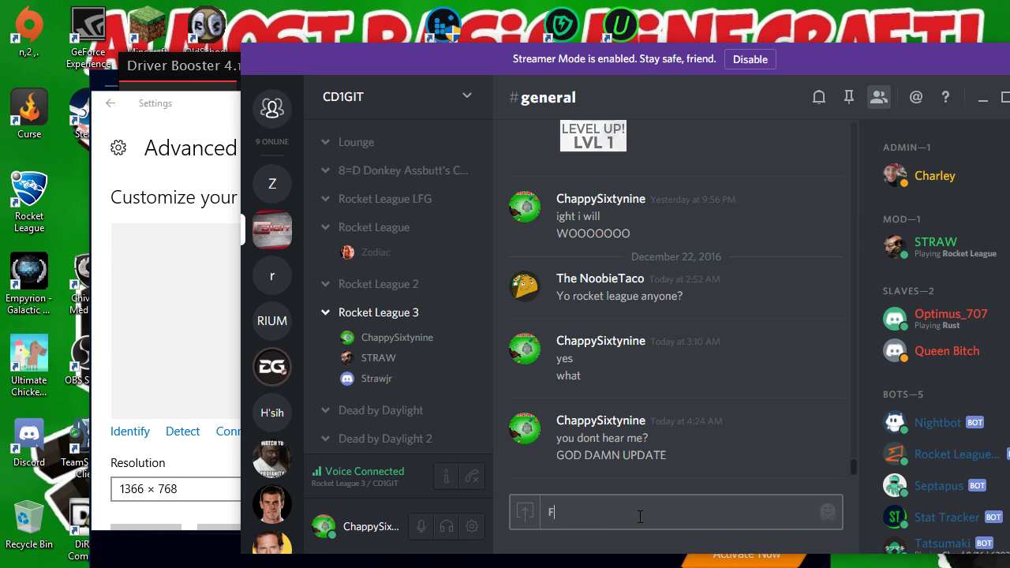
{"action": "type", "text": "UCKED MY DAMN VOLUME"}
{"action": "key", "text": "Return"}
Step: Send "I CANT HEAR U", "FUCK FUCK FUCK" and "make love to me" as separate messages in #general
{"action": "type", "text": "I CANT "}
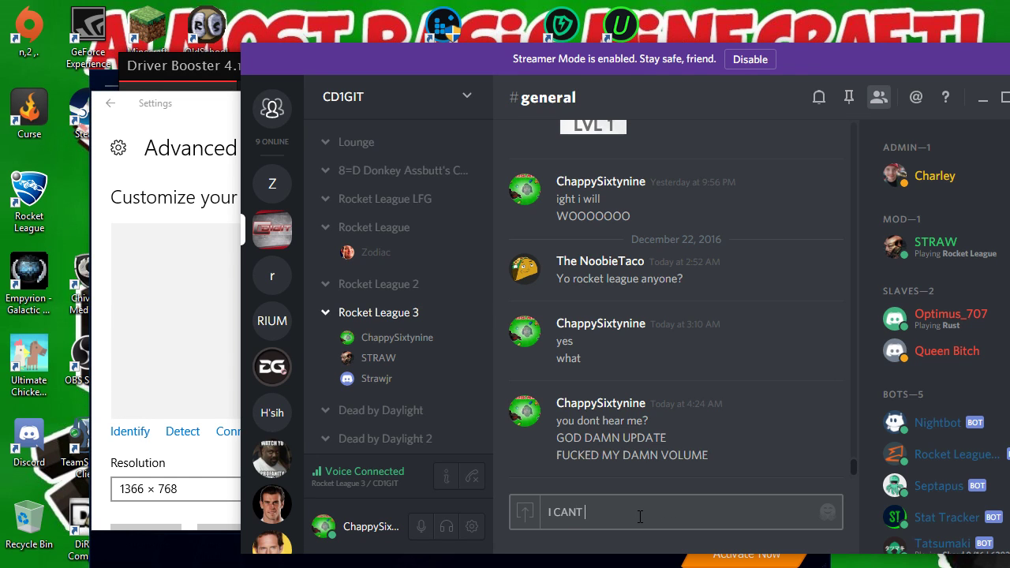
{"action": "type", "text": "HEAR U"}
{"action": "key", "text": "Return"}
{"action": "type", "text": "FUCK FUCK FUCK"}
{"action": "key", "text": "Return"}
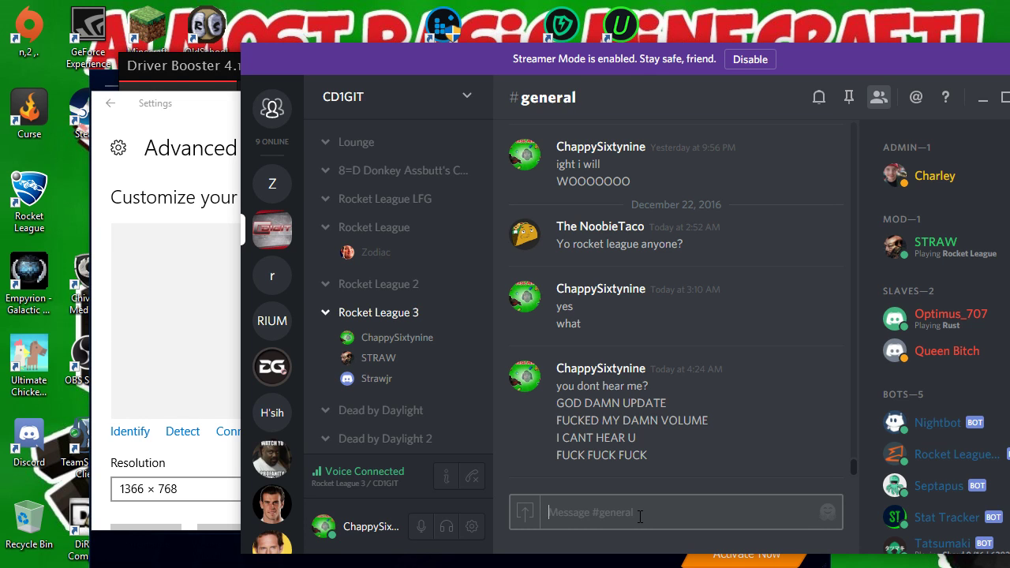
{"action": "type", "text": "make love to me"}
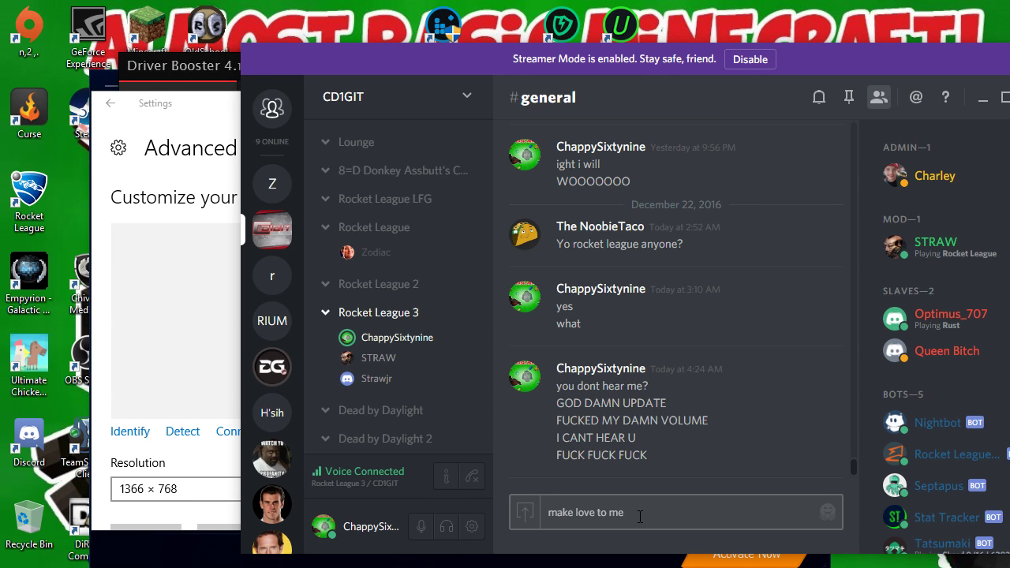
{"action": "key", "text": "Return"}
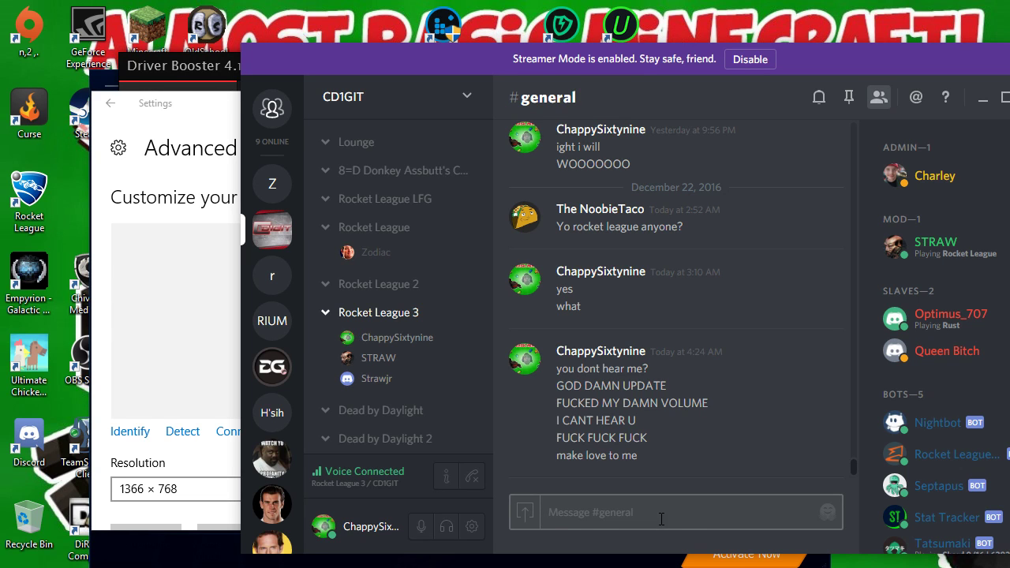
Step: Switch to Driver Booster and update the Realtek 8821AE Wireless LAN network adapter driver, continuing without activating PRO
{"action": "mouse_move", "coordinate": [675, 567]}
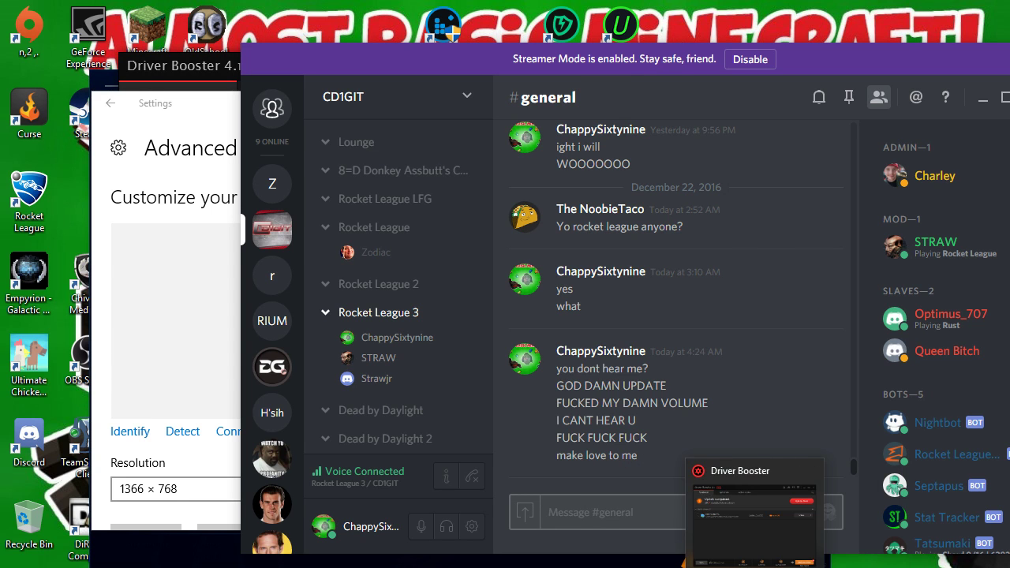
{"action": "left_click", "coordinate": [755, 567]}
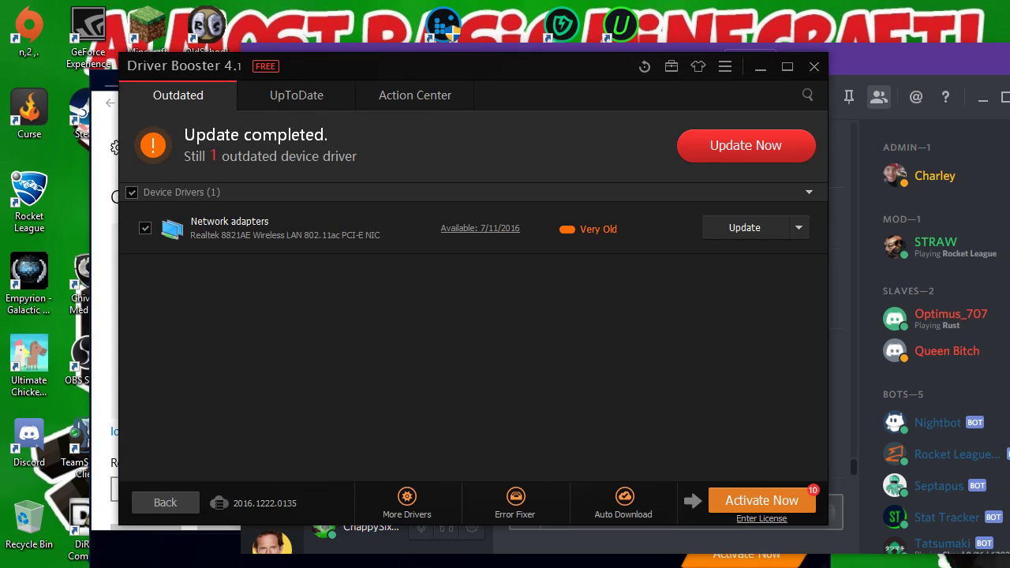
{"action": "left_click", "coordinate": [745, 227]}
{"action": "left_click", "coordinate": [584, 379]}
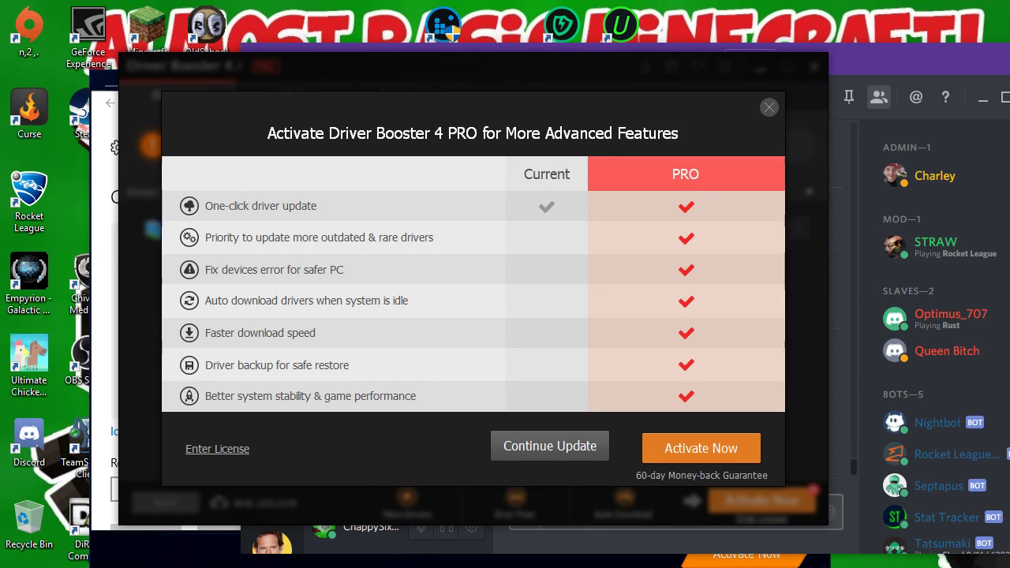
{"action": "left_click", "coordinate": [541, 453]}
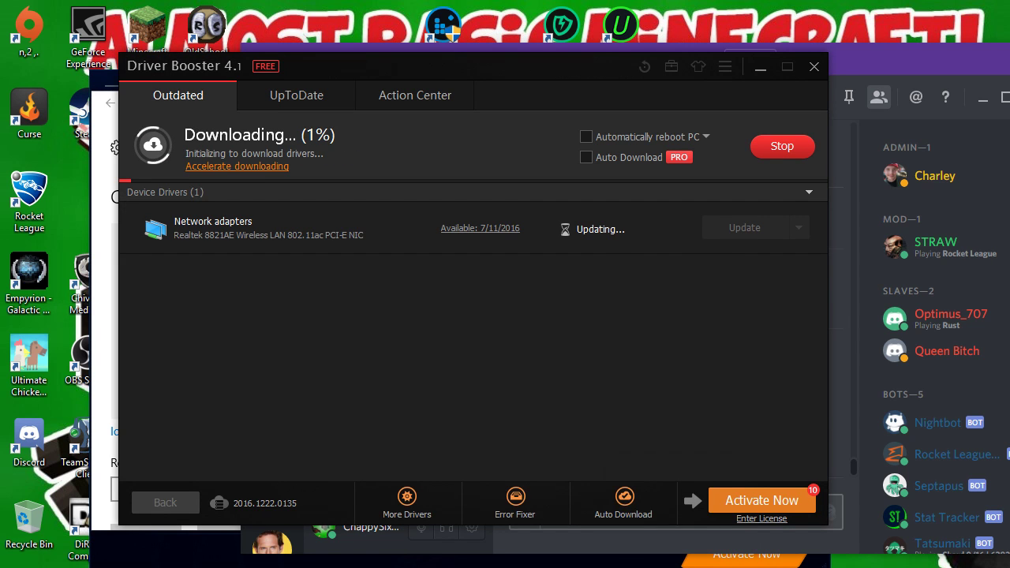
Step: Open the Windows playback devices and set the Turtle Beach Recon 60P headphones as the default device
{"action": "left_click", "coordinate": [506, 517]}
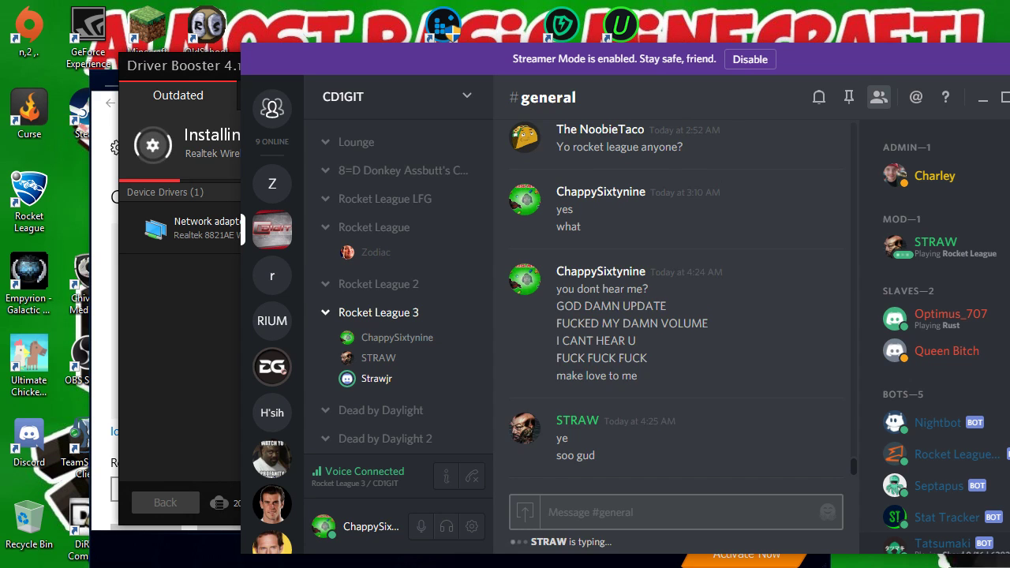
{"action": "right_click", "coordinate": [959, 565]}
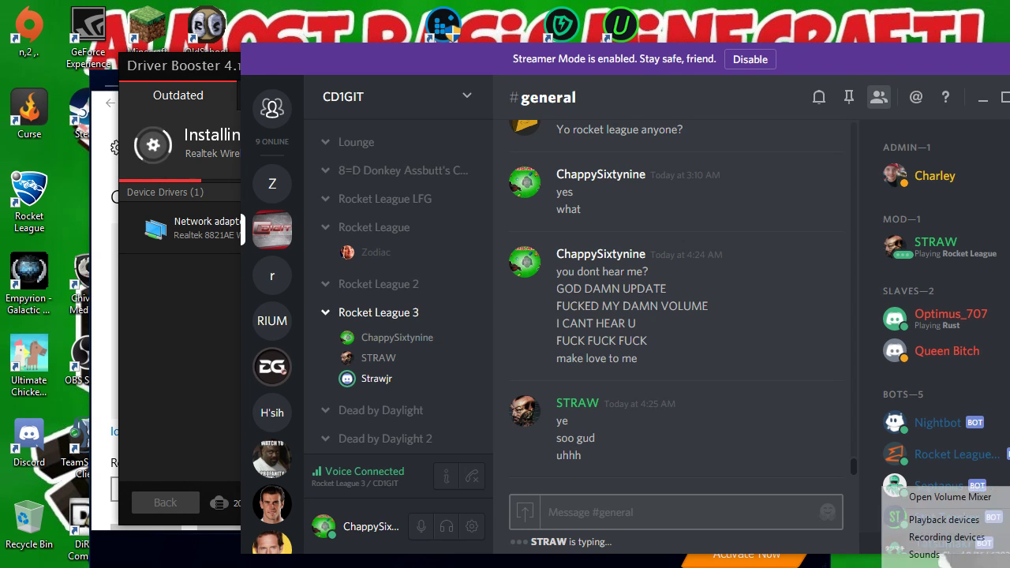
{"action": "left_click", "coordinate": [945, 520]}
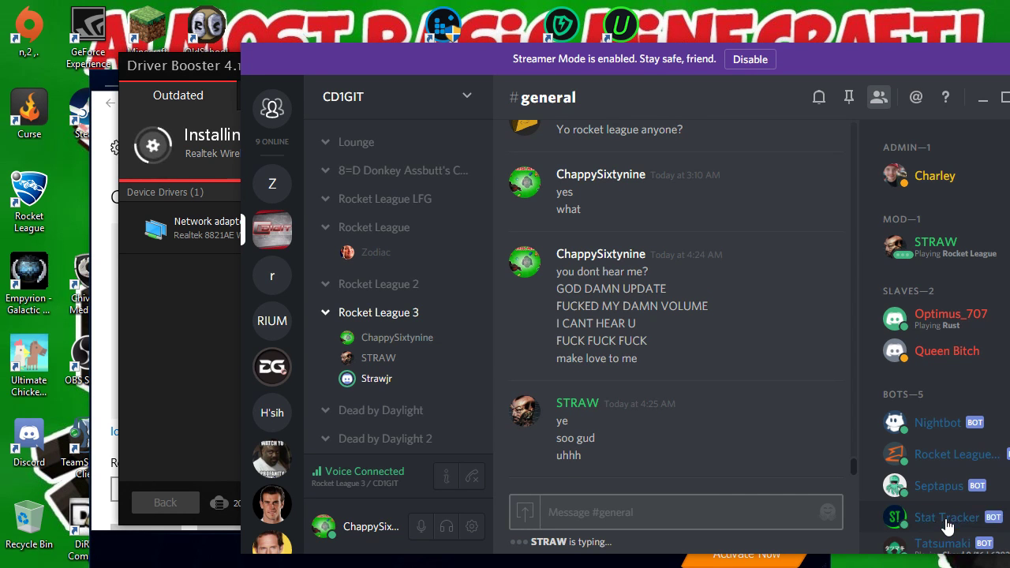
{"action": "left_click", "coordinate": [195, 188]}
{"action": "right_click", "coordinate": [195, 186]}
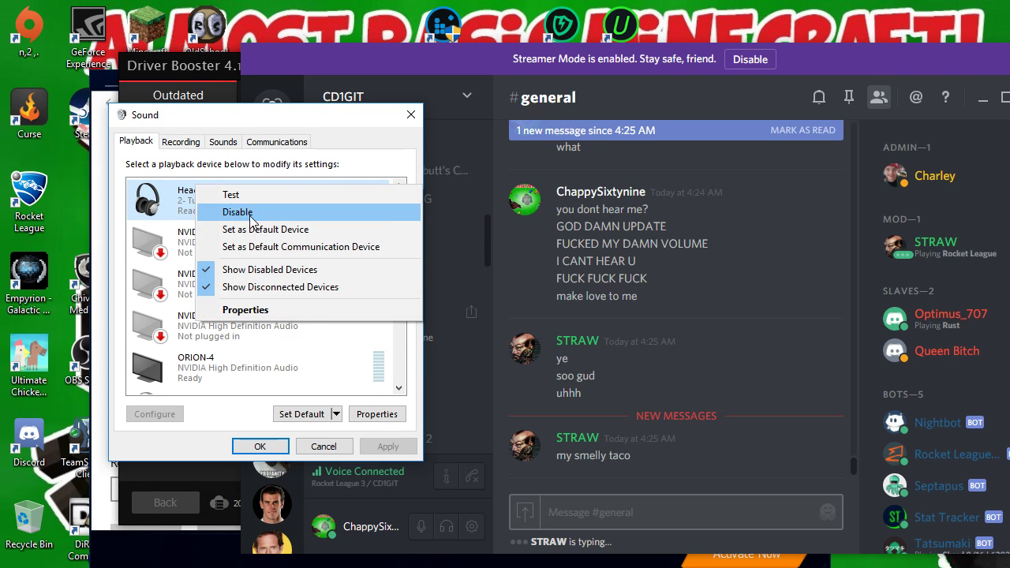
{"action": "left_click", "coordinate": [252, 230]}
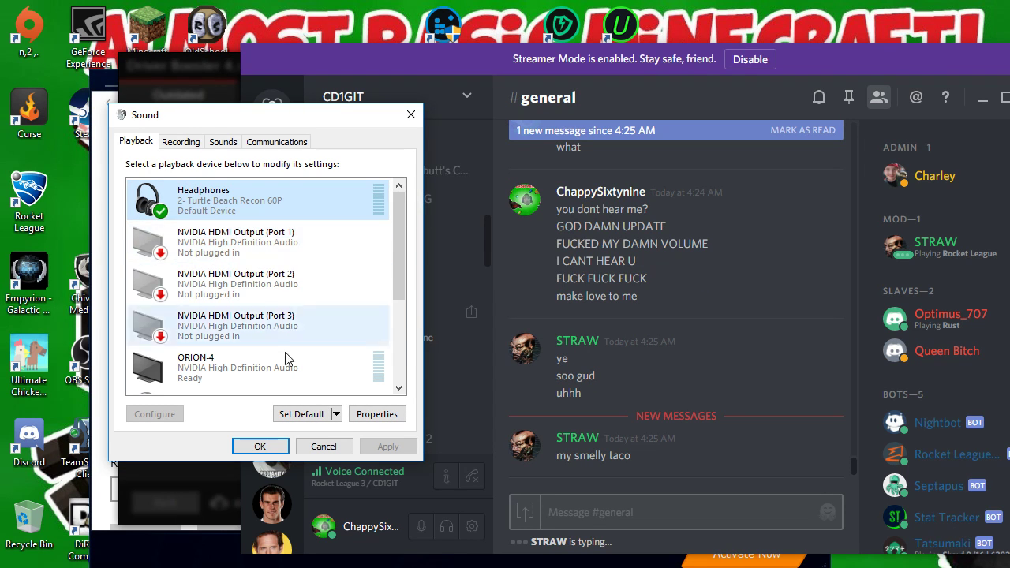
{"action": "left_click", "coordinate": [261, 446]}
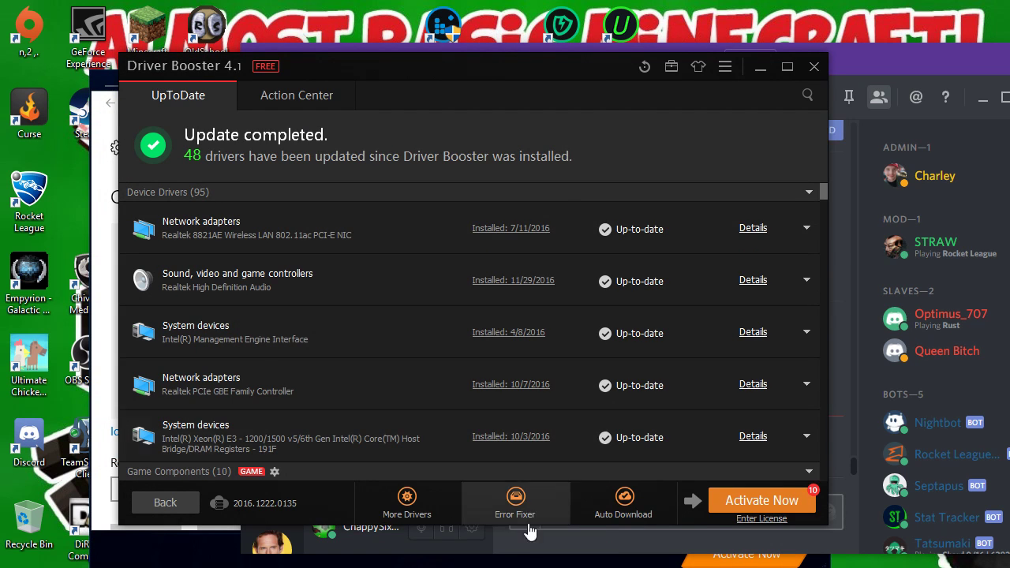
Step: Switch to Discord, reconnect to the Rocket League 3 voice channel and send "OH" in #general
{"action": "left_click", "coordinate": [525, 551]}
{"action": "left_click", "coordinate": [472, 476]}
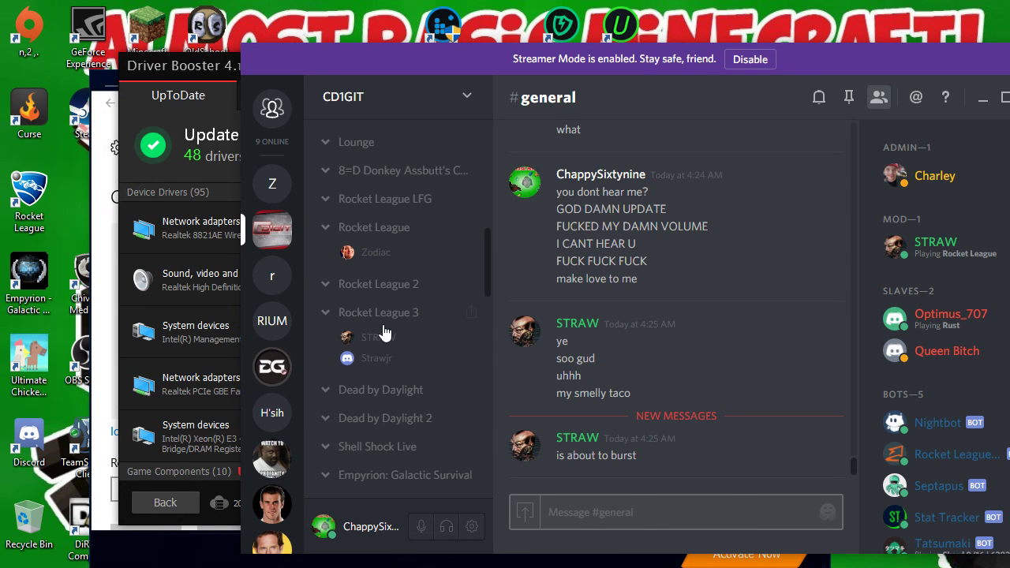
{"action": "left_click", "coordinate": [385, 314]}
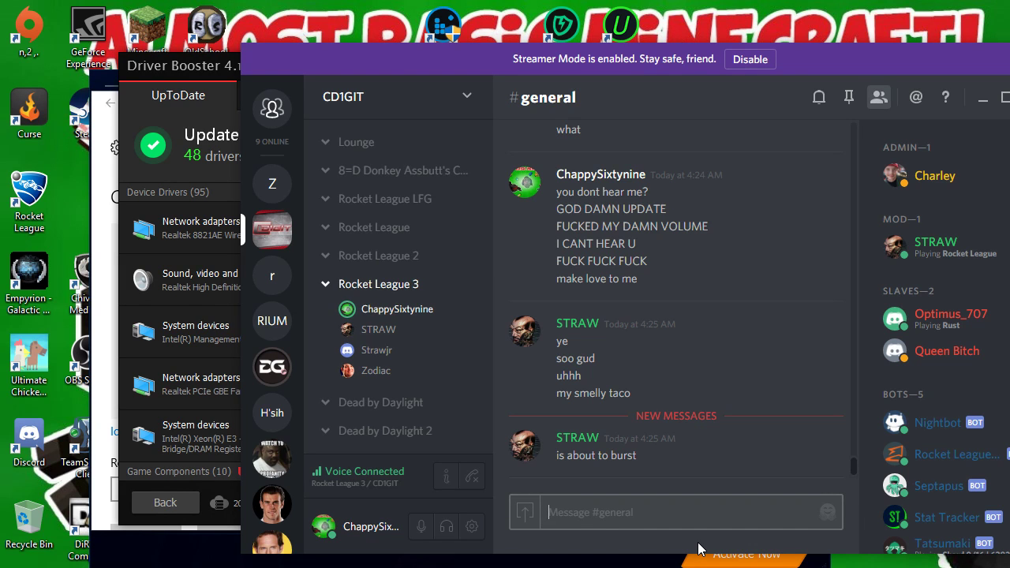
{"action": "type", "text": "OH"}
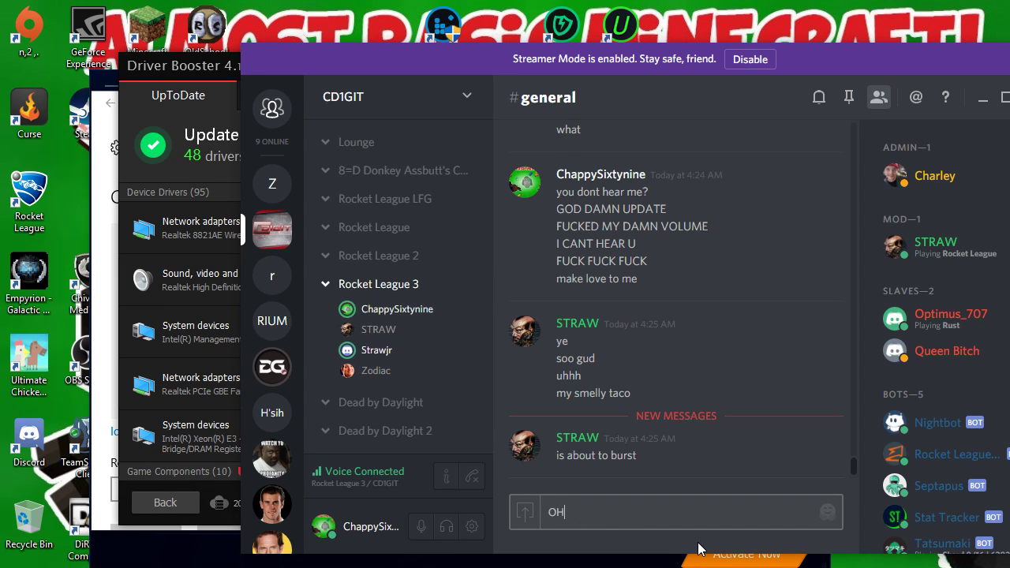
{"action": "key", "text": "Return"}
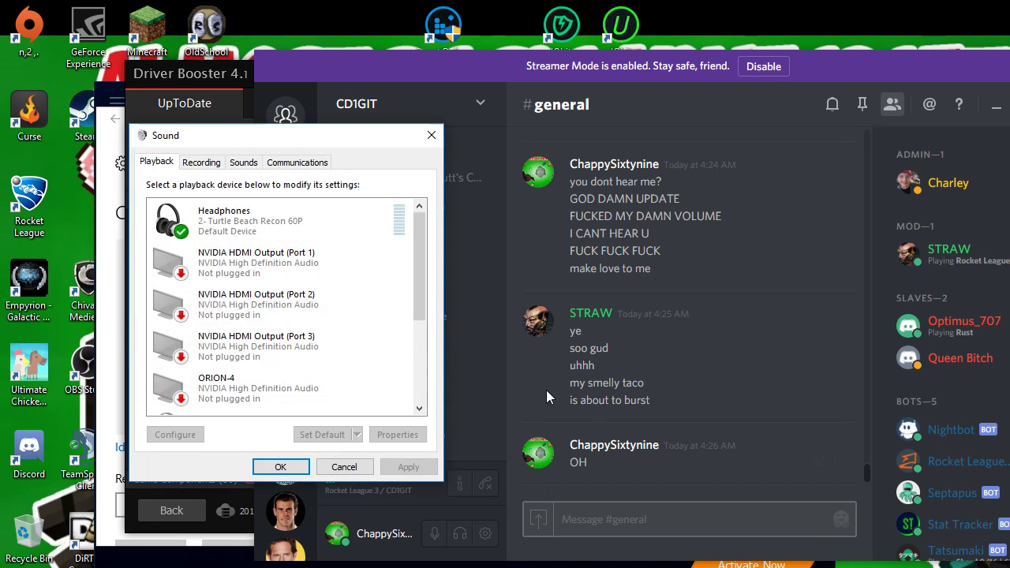
Step: Disable the Realtek Digital Output playback device in the Sound settings
{"action": "left_click", "coordinate": [312, 236]}
{"action": "scroll", "coordinate": [311, 241], "scroll_direction": "down", "scroll_amount": 5}
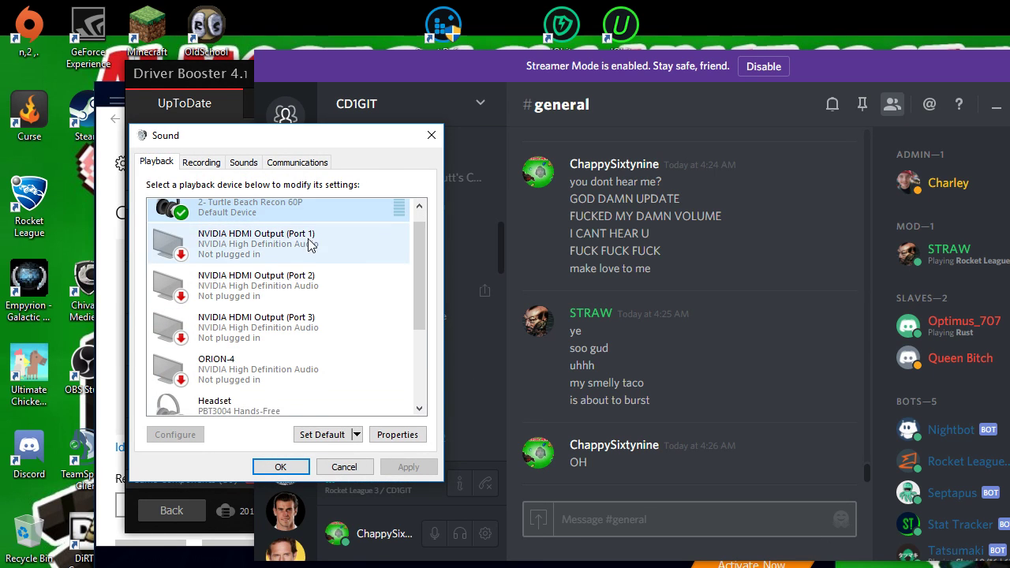
{"action": "scroll", "coordinate": [311, 307], "scroll_direction": "down", "scroll_amount": 3}
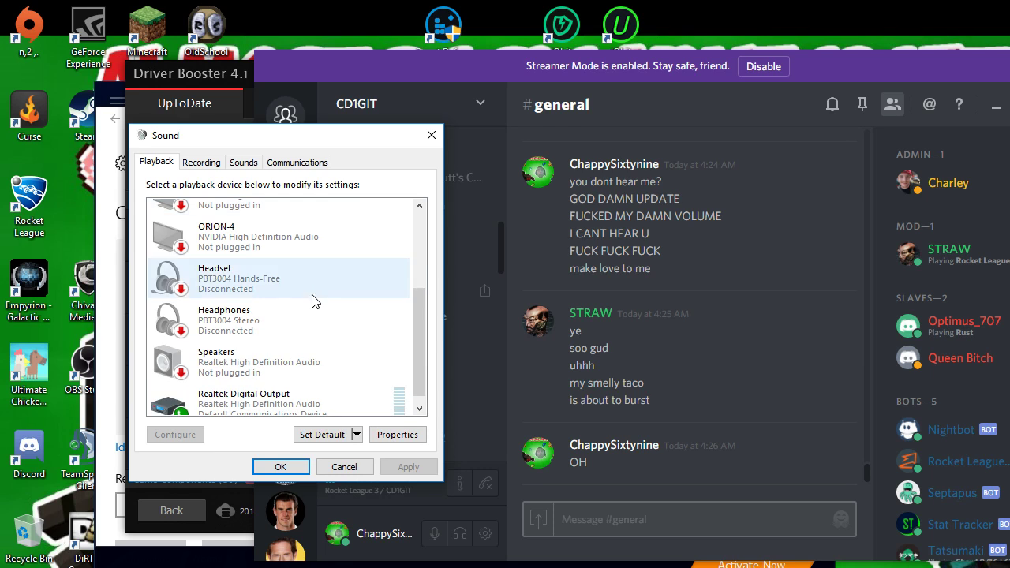
{"action": "scroll", "coordinate": [332, 248], "scroll_direction": "down", "scroll_amount": 1}
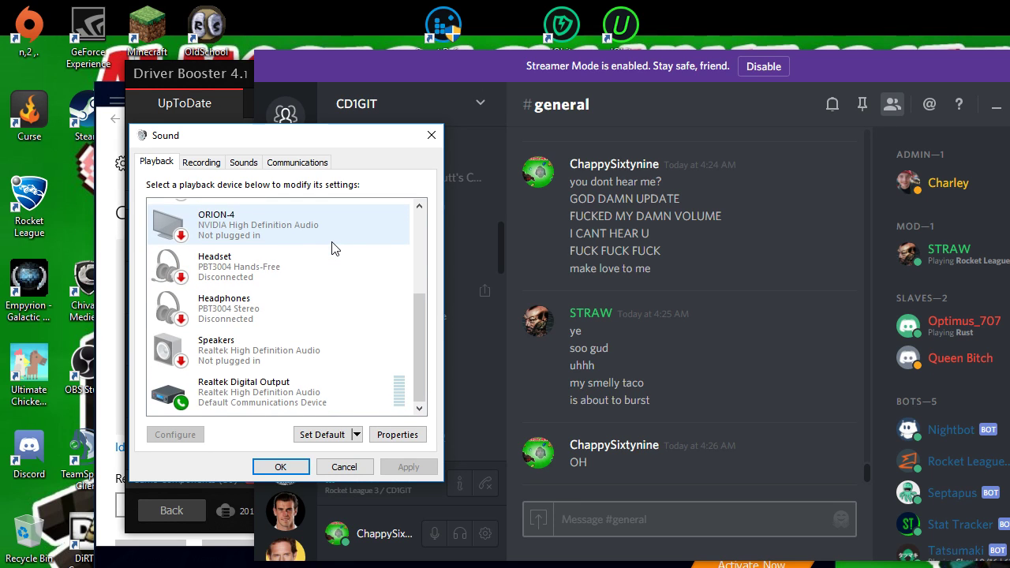
{"action": "right_click", "coordinate": [241, 406]}
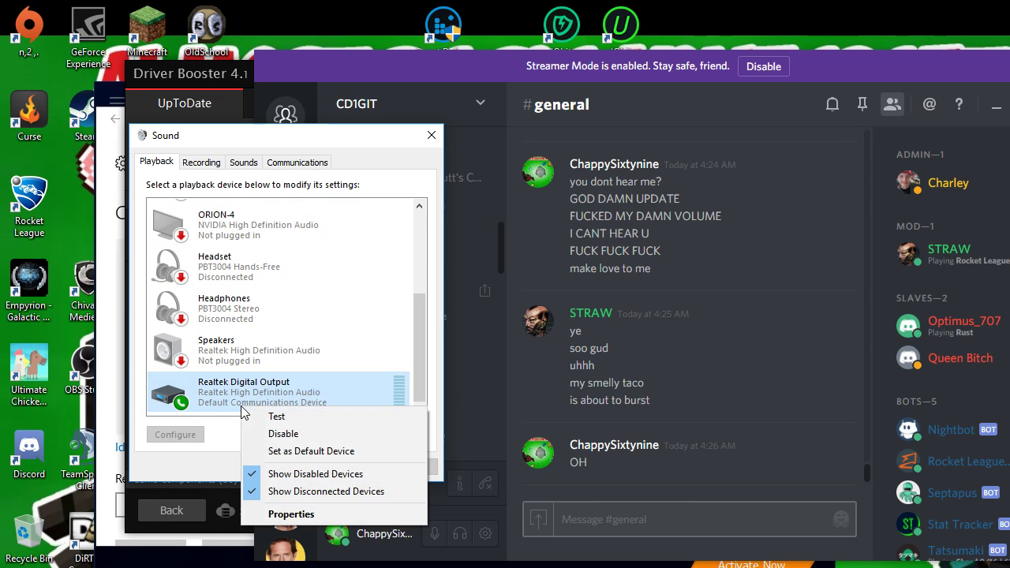
{"action": "left_click", "coordinate": [305, 435]}
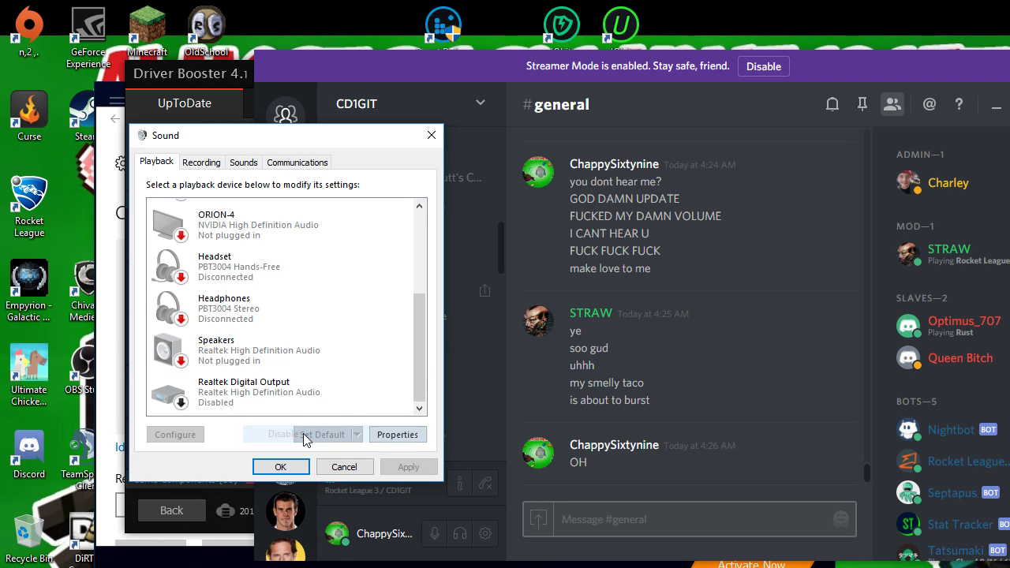
{"action": "scroll", "coordinate": [293, 368], "scroll_direction": "up", "scroll_amount": 5}
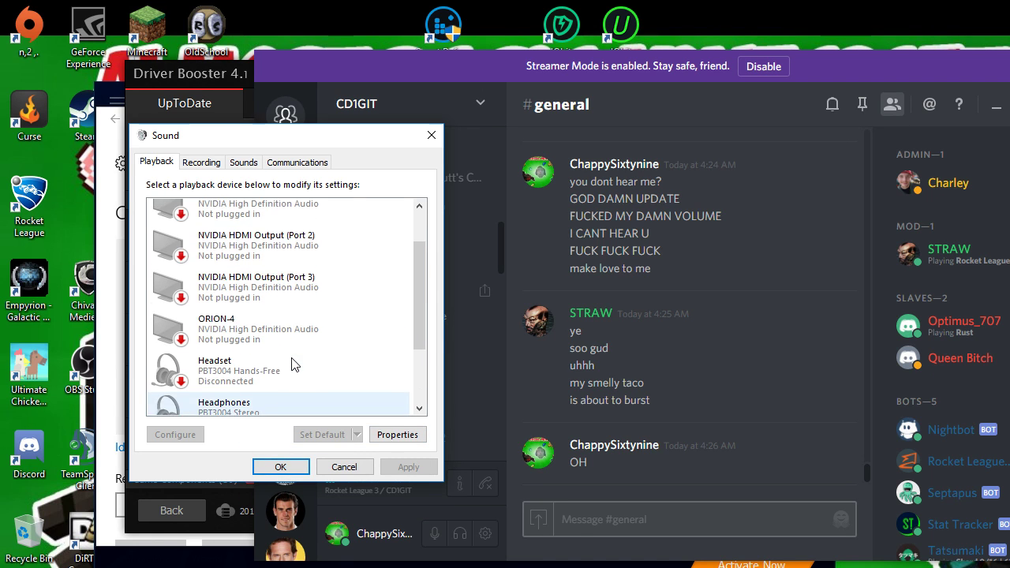
{"action": "left_click", "coordinate": [478, 348]}
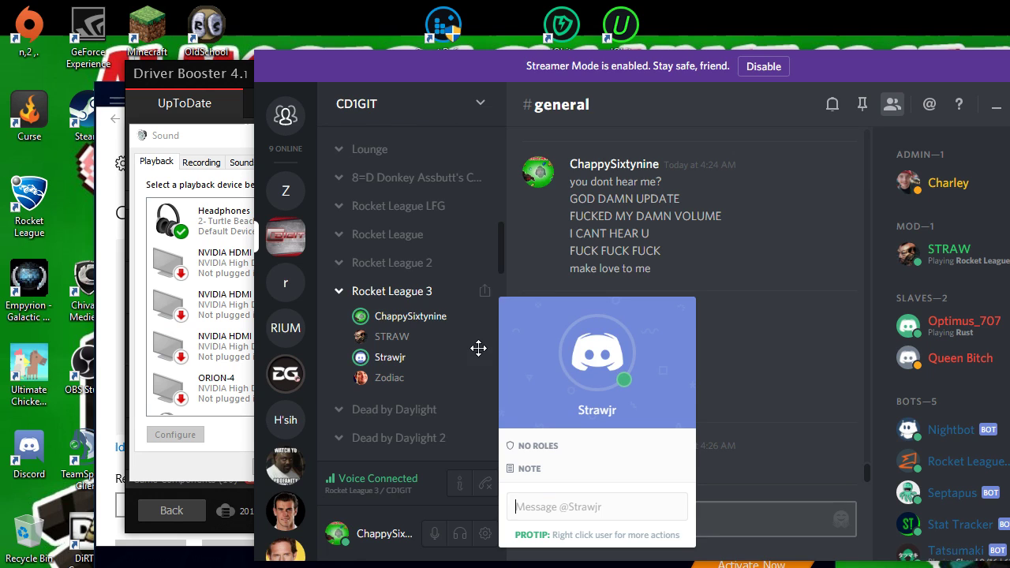
{"action": "left_click", "coordinate": [726, 348]}
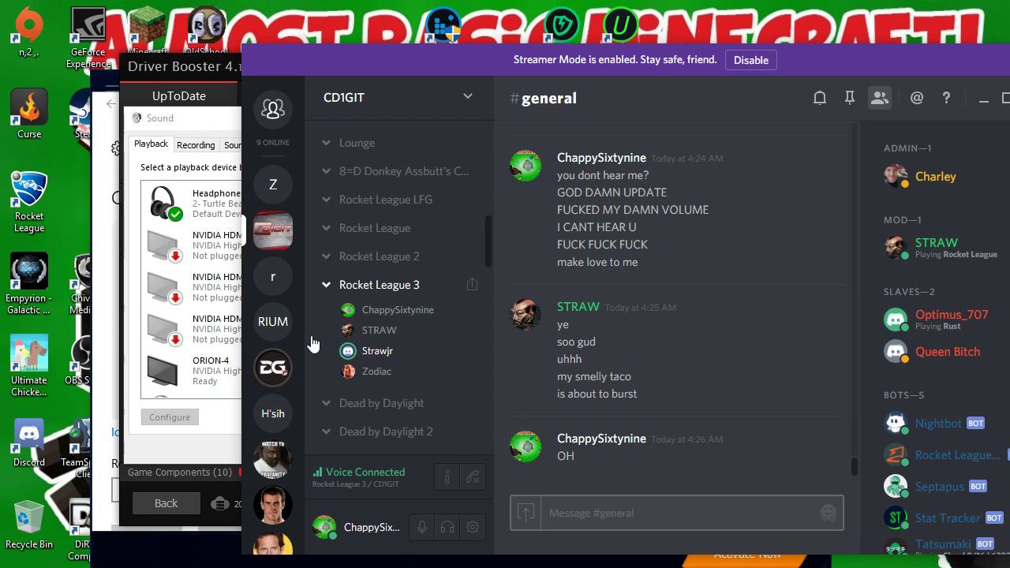
Step: Close the Driver Booster window and the Sound dialog
{"action": "left_click", "coordinate": [190, 112]}
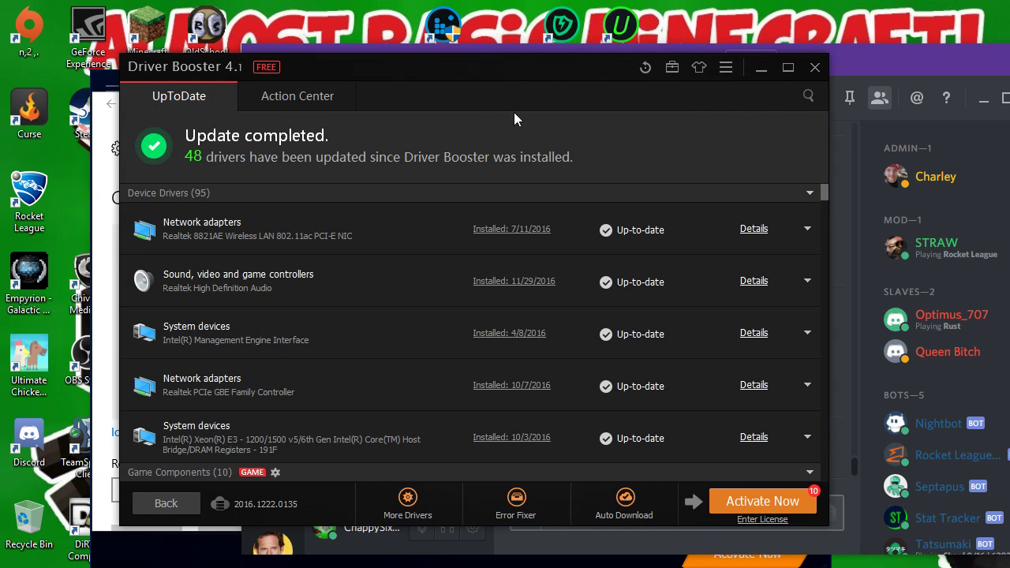
{"action": "left_click", "coordinate": [813, 69]}
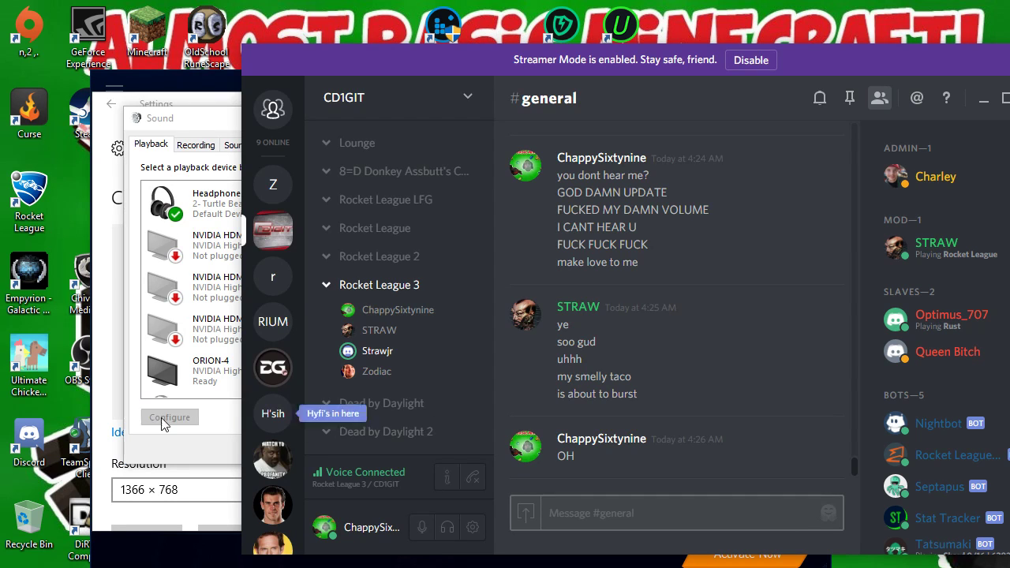
{"action": "left_click", "coordinate": [212, 132]}
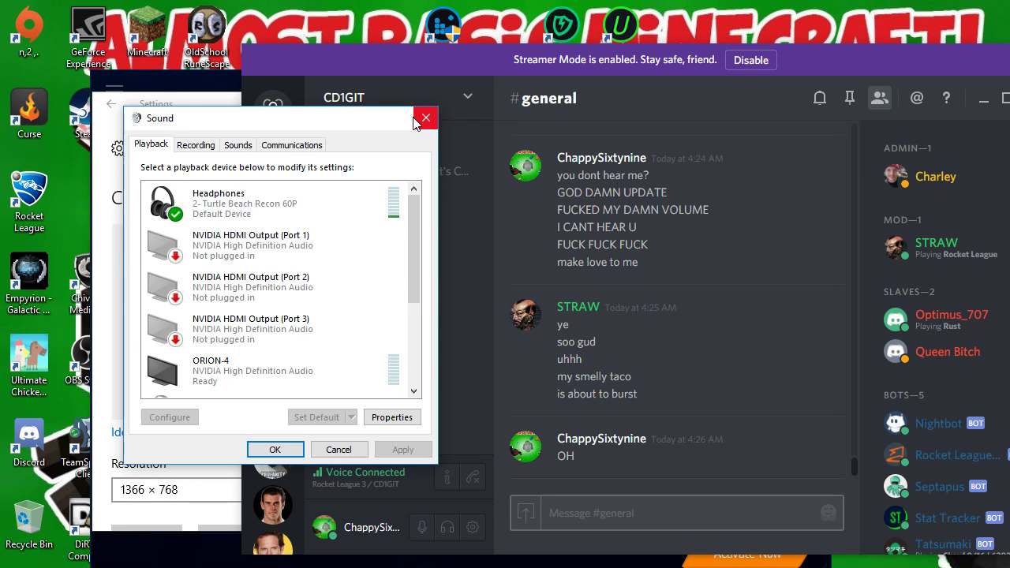
{"action": "left_click", "coordinate": [426, 118]}
Step: Switch to the advanced display settings, apply the recommended 1920 × 1080 resolution and keep the changes
{"action": "left_click", "coordinate": [205, 109]}
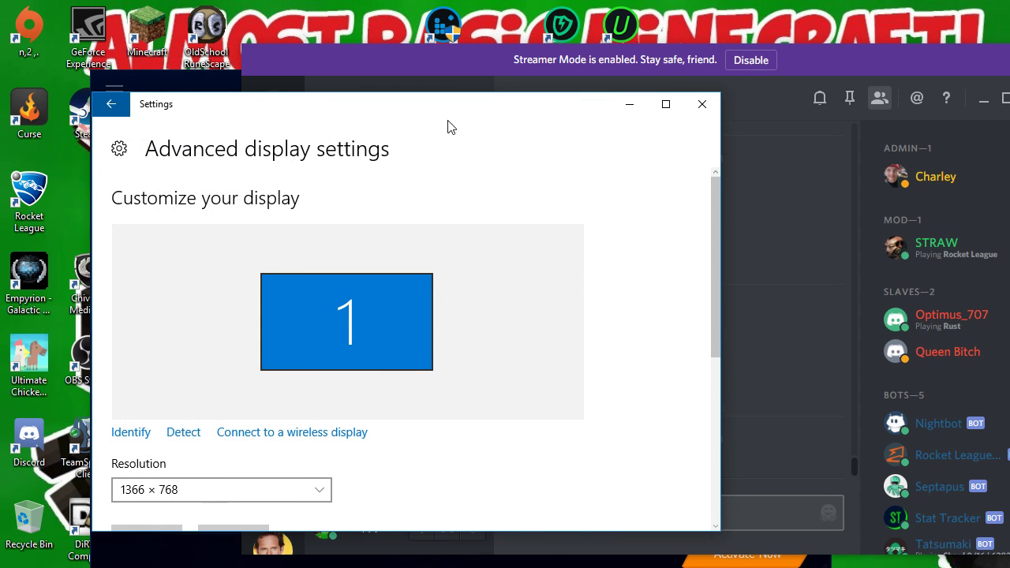
{"action": "left_click", "coordinate": [299, 489]}
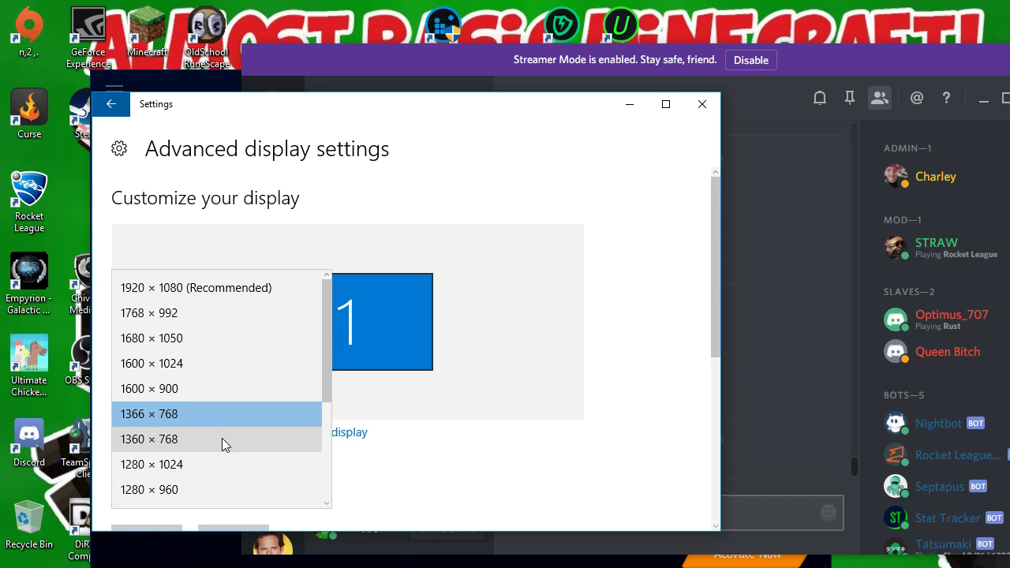
{"action": "left_click", "coordinate": [202, 291]}
{"action": "scroll", "coordinate": [381, 451], "scroll_direction": "down", "scroll_amount": 3}
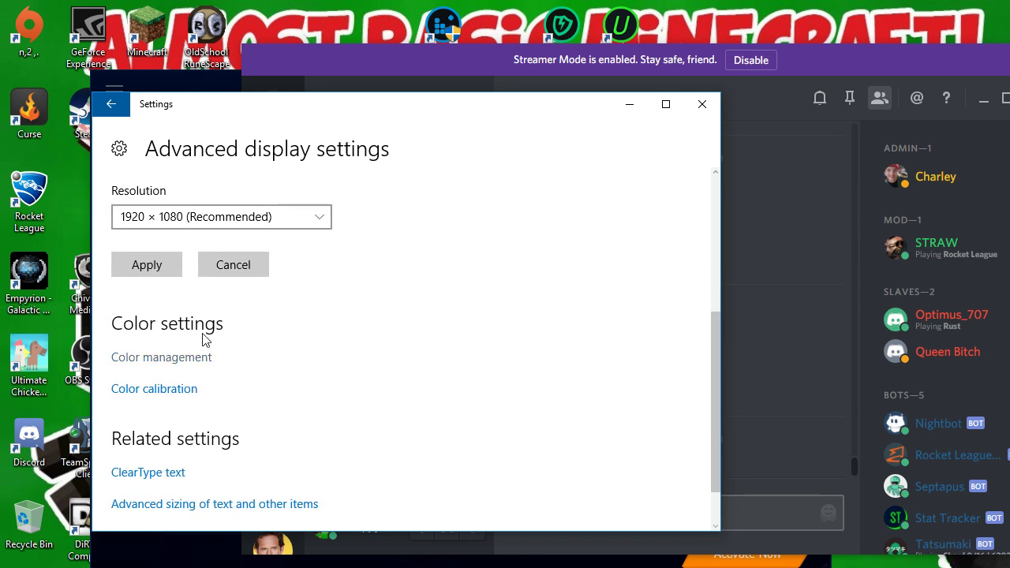
{"action": "left_click", "coordinate": [154, 266]}
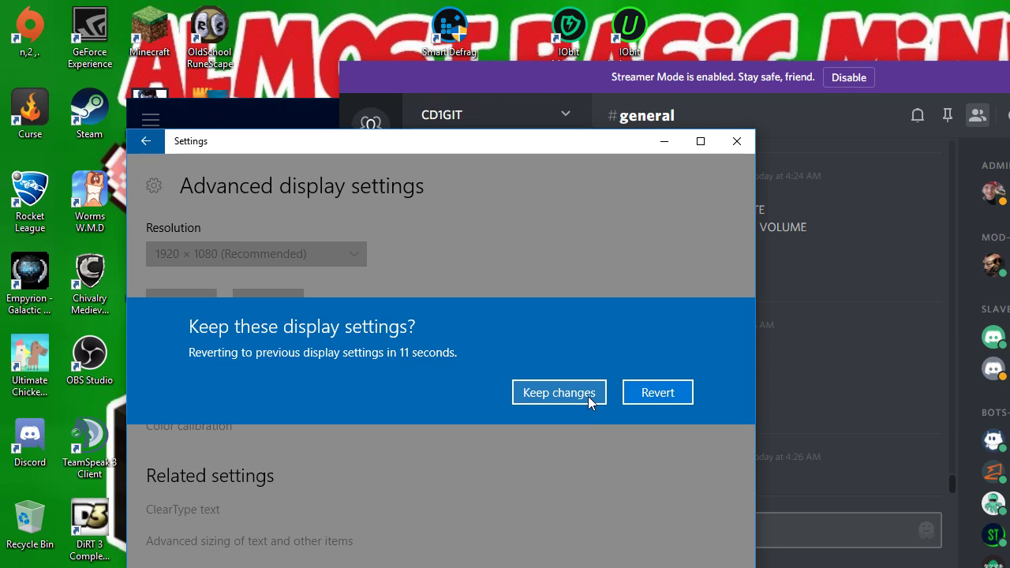
{"action": "left_click", "coordinate": [589, 398]}
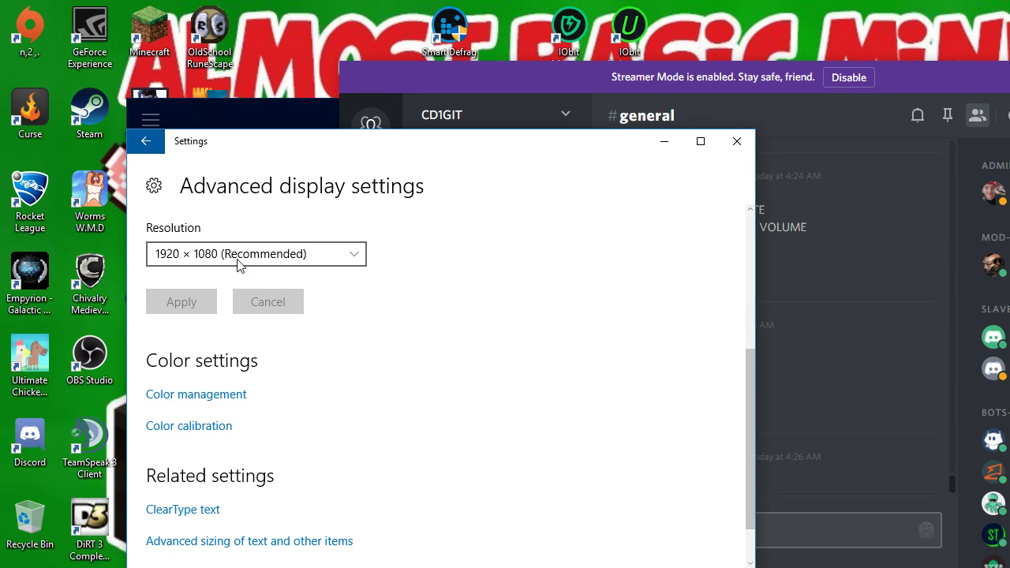
Step: Apply a 1024 × 768 display resolution and keep the changes
{"action": "left_click", "coordinate": [281, 253]}
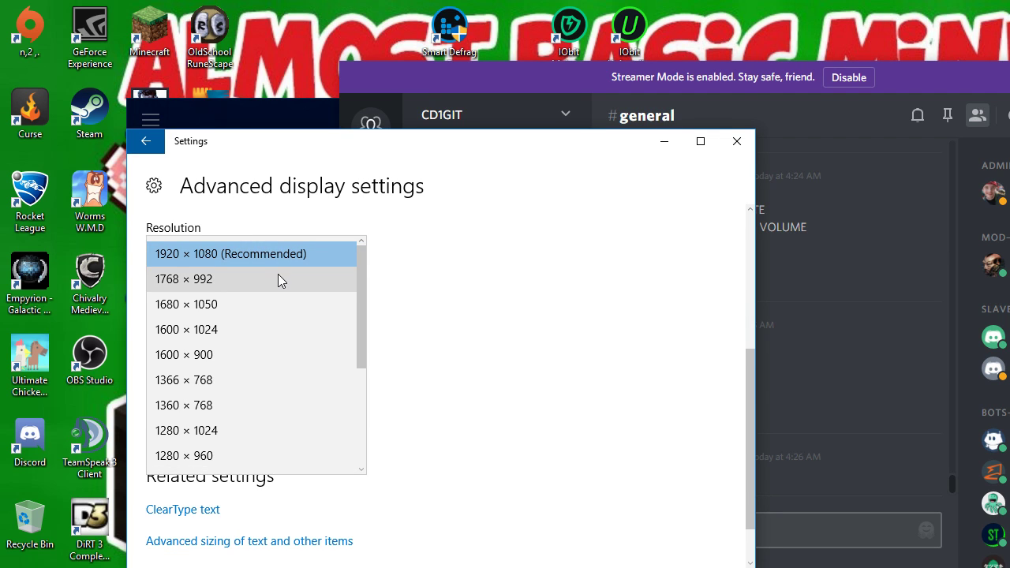
{"action": "scroll", "coordinate": [278, 274], "scroll_direction": "down", "scroll_amount": 3}
{"action": "left_click", "coordinate": [276, 431]}
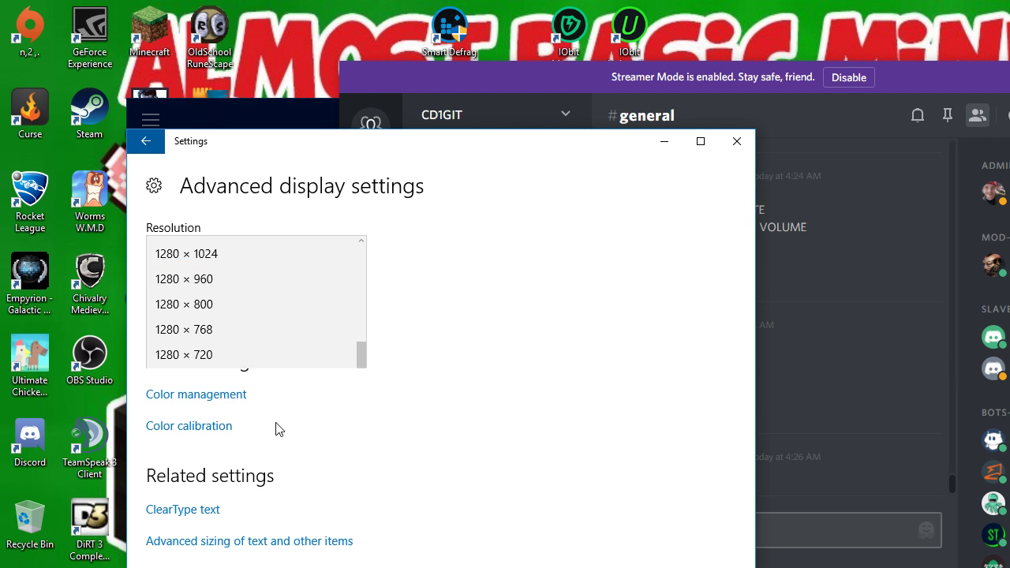
{"action": "left_click", "coordinate": [180, 301]}
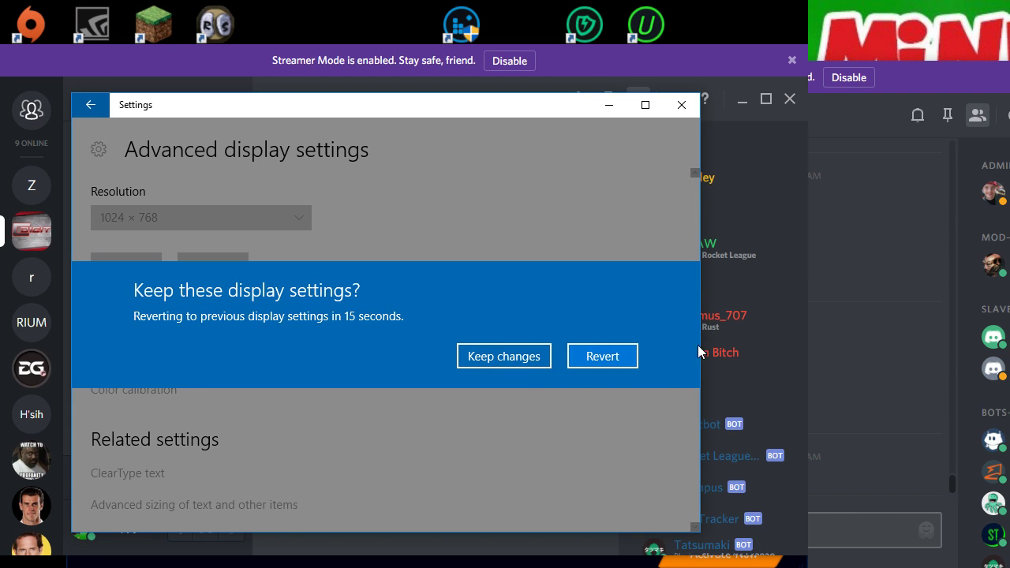
{"action": "left_click", "coordinate": [505, 356]}
Step: Change the display resolution to 1152 × 864 and keep the new setting
{"action": "left_click", "coordinate": [172, 218]}
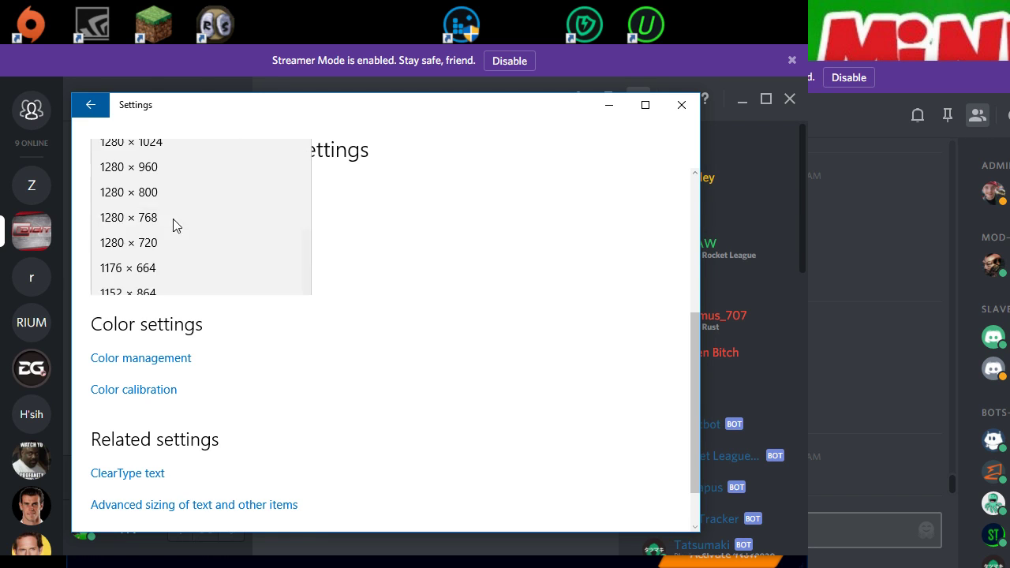
{"action": "left_click", "coordinate": [169, 293]}
{"action": "left_click", "coordinate": [143, 263]}
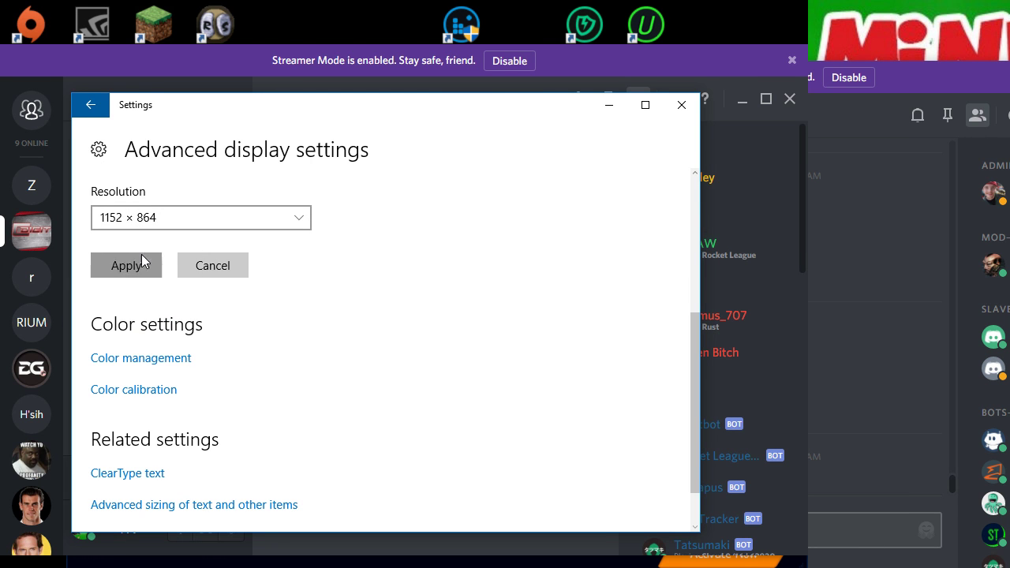
{"action": "left_click", "coordinate": [508, 372]}
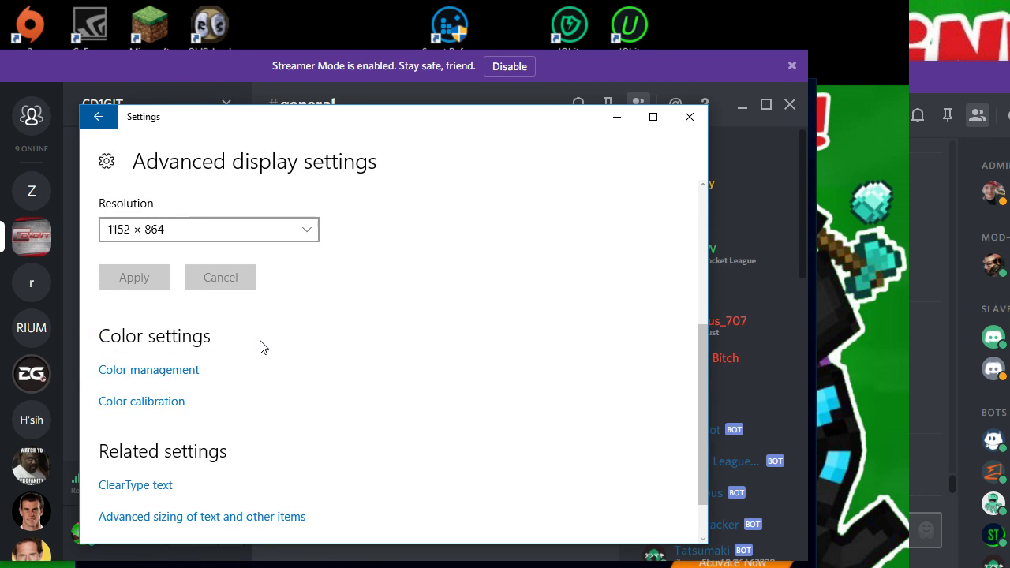
Step: Set the display resolution to 1176 × 664, apply it and keep the changes
{"action": "left_click", "coordinate": [222, 238]}
{"action": "left_click", "coordinate": [198, 281]}
{"action": "left_click", "coordinate": [134, 277]}
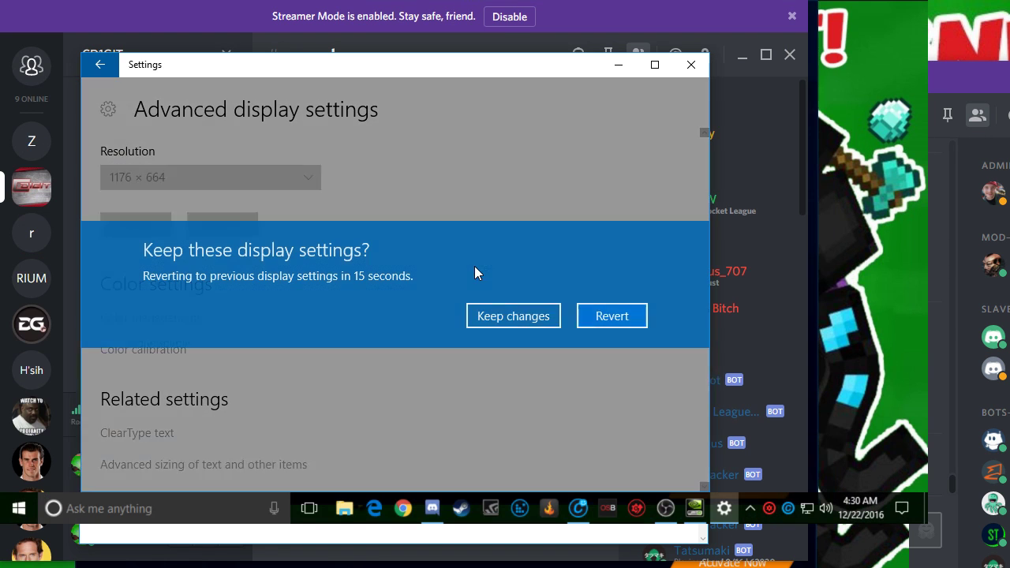
{"action": "left_click", "coordinate": [513, 316]}
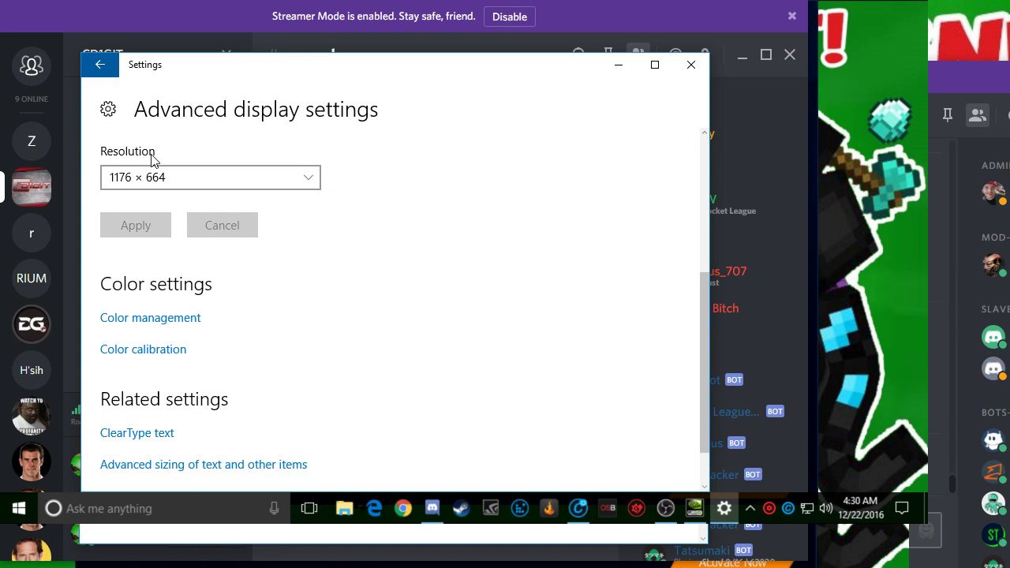
Step: Set the display resolution to 1280 × 720, apply it and keep the changes
{"action": "left_click", "coordinate": [165, 183]}
{"action": "left_click", "coordinate": [167, 201]}
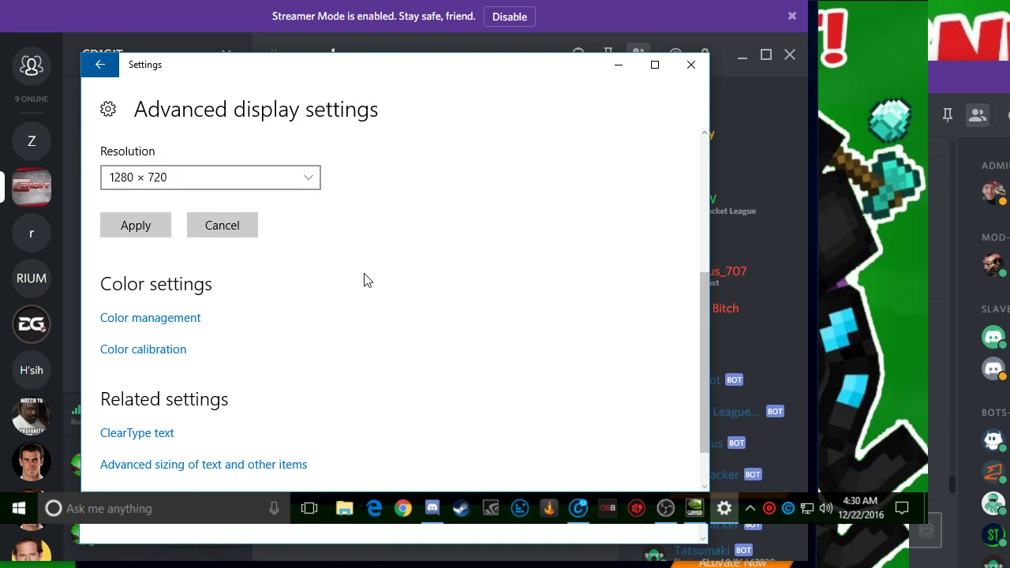
{"action": "left_click", "coordinate": [132, 223]}
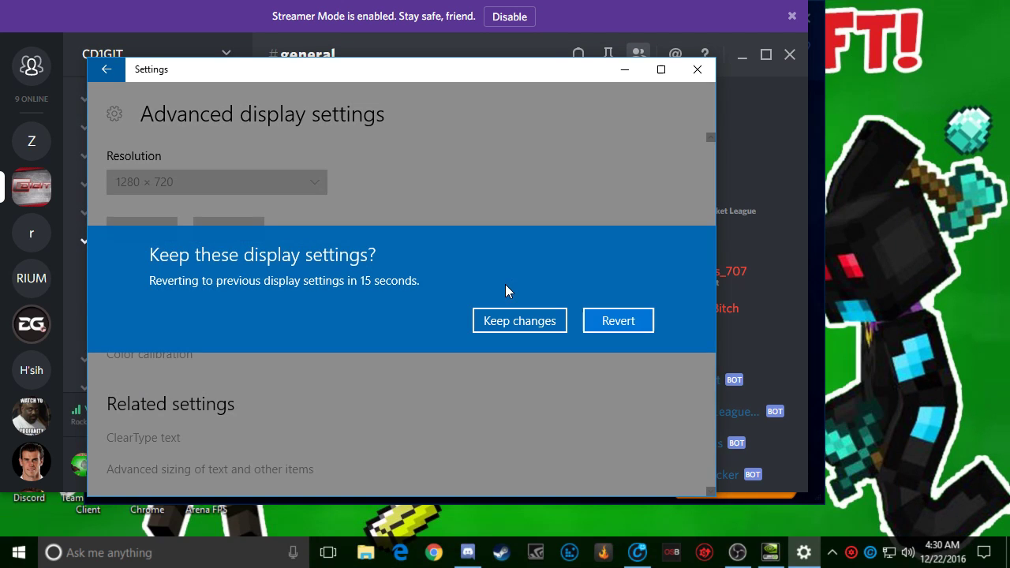
{"action": "left_click", "coordinate": [531, 328]}
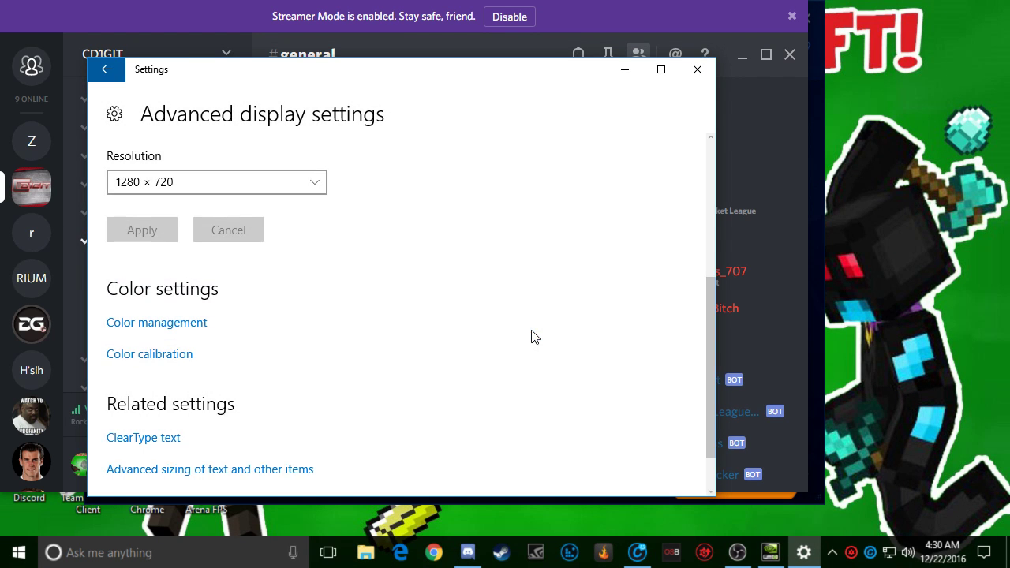
Step: Change the display resolution to 1280 × 768 and keep the new setting
{"action": "left_click", "coordinate": [135, 187]}
{"action": "left_click", "coordinate": [138, 190]}
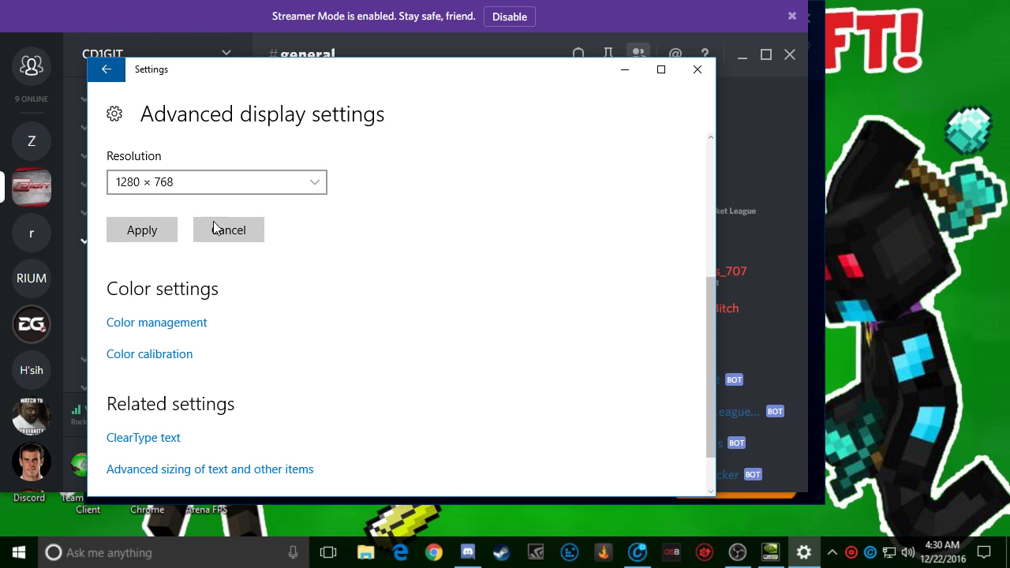
{"action": "left_click", "coordinate": [154, 235]}
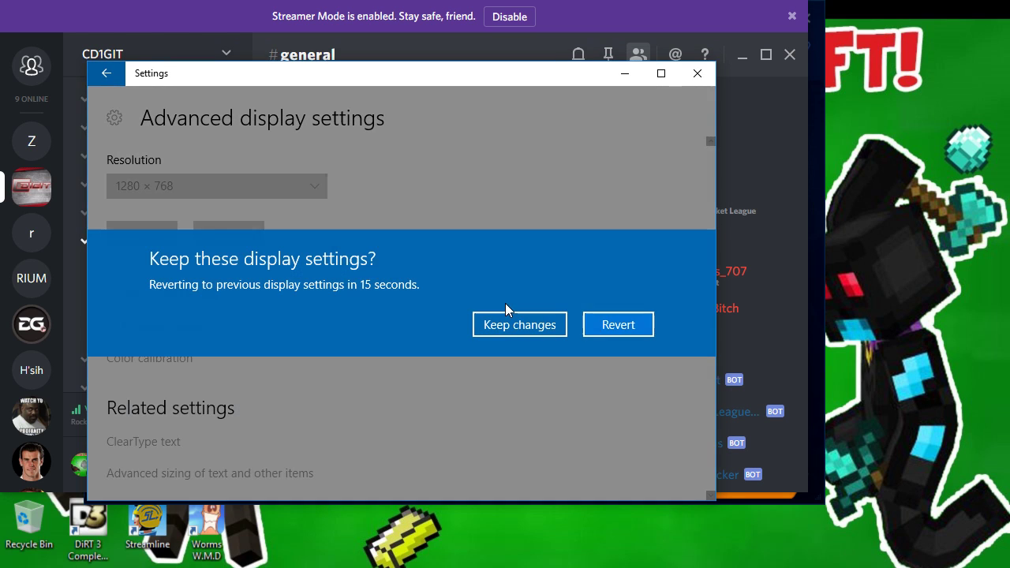
{"action": "left_click", "coordinate": [548, 330]}
Step: Apply a 1280 × 800 display resolution and keep the changes
{"action": "left_click", "coordinate": [210, 195]}
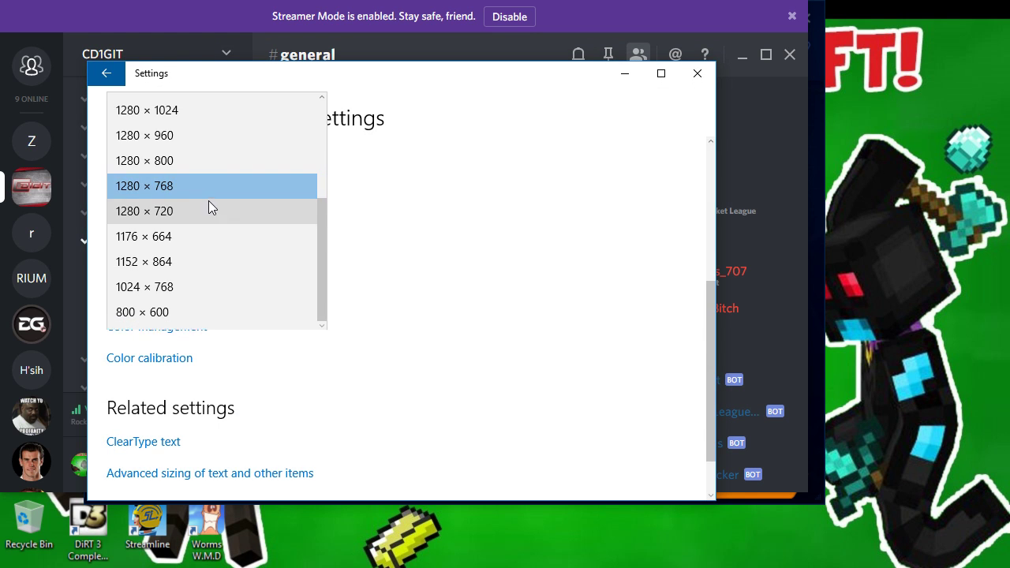
{"action": "left_click", "coordinate": [192, 165]}
{"action": "left_click", "coordinate": [158, 238]}
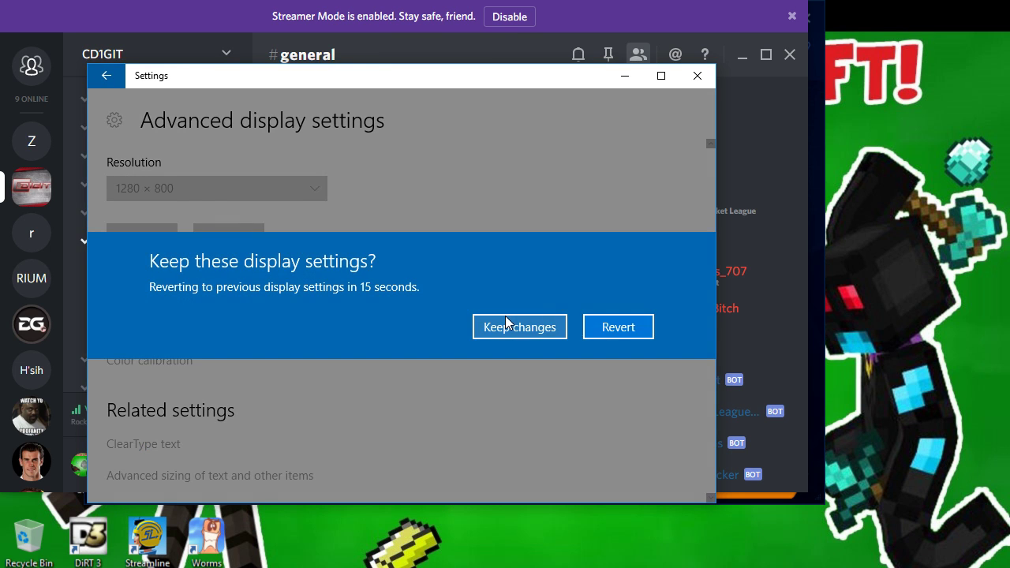
{"action": "left_click", "coordinate": [511, 324]}
Step: Set the display resolution to 1280 × 960, apply it and keep the changes
{"action": "left_click", "coordinate": [289, 189]}
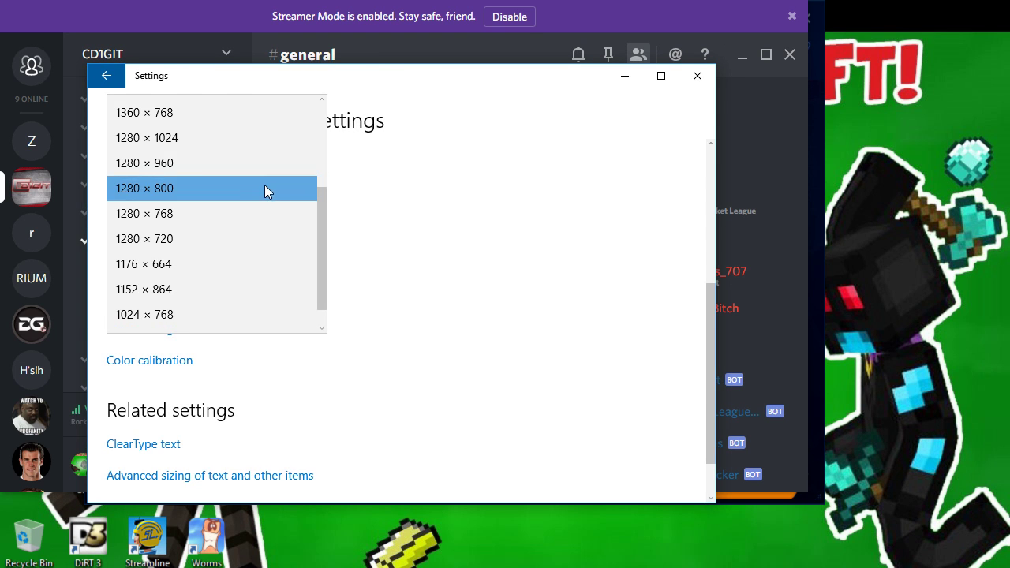
{"action": "left_click", "coordinate": [241, 169]}
{"action": "left_click", "coordinate": [157, 237]}
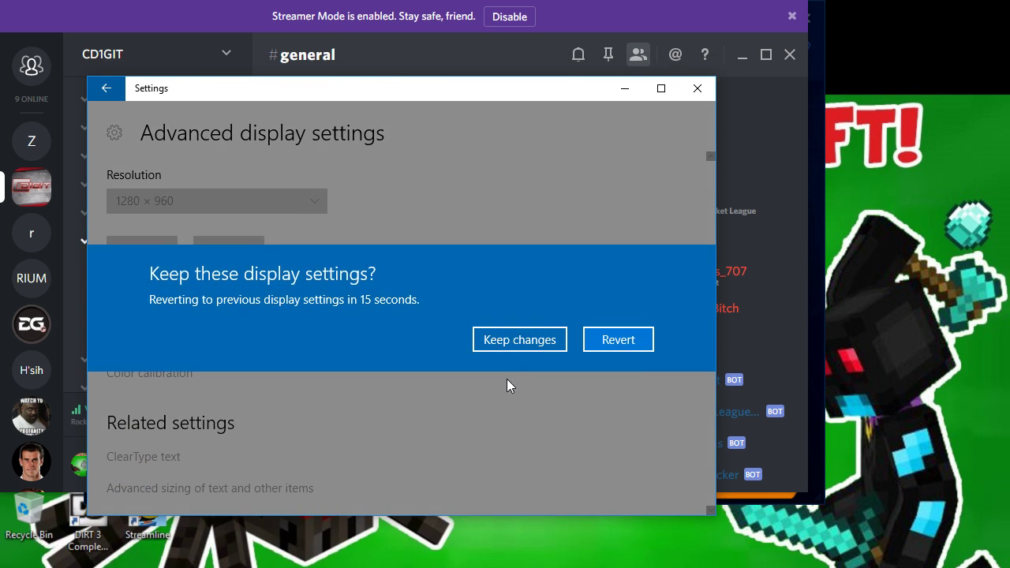
{"action": "left_click", "coordinate": [540, 343]}
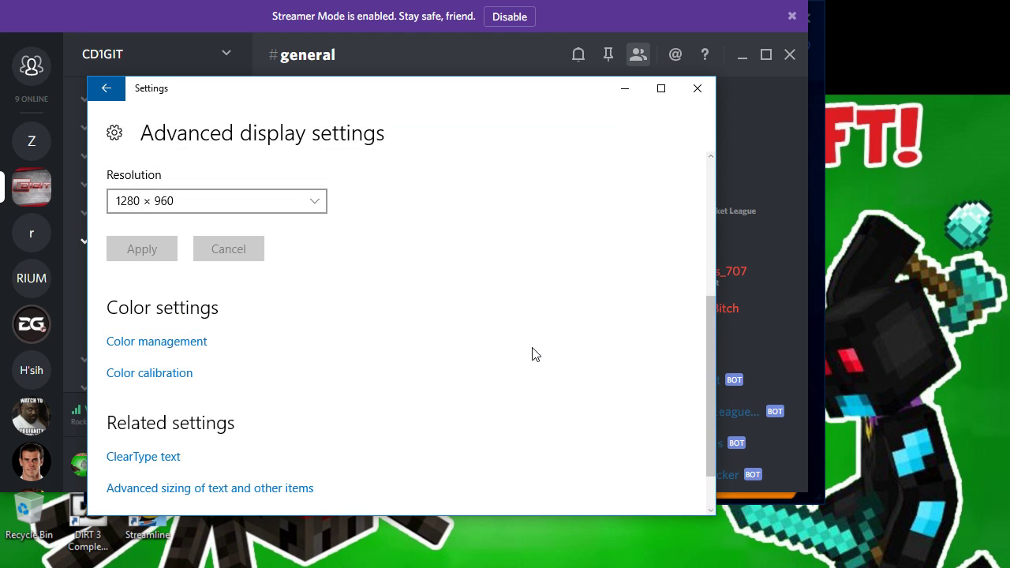
Step: Change the display resolution to 1280 × 1024 and keep the new setting
{"action": "left_click", "coordinate": [144, 207]}
{"action": "left_click", "coordinate": [150, 184]}
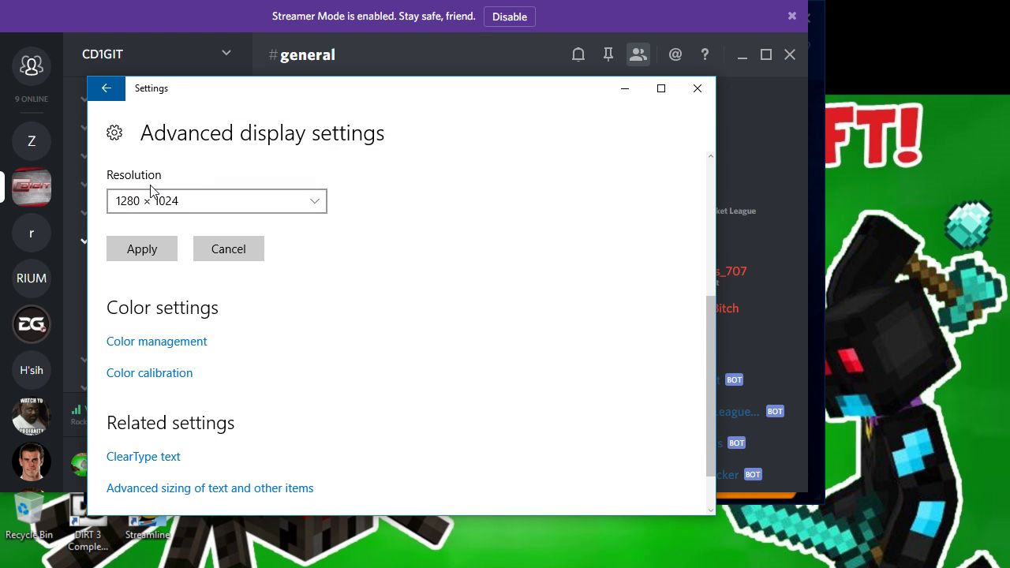
{"action": "left_click", "coordinate": [142, 249]}
{"action": "left_click", "coordinate": [521, 349]}
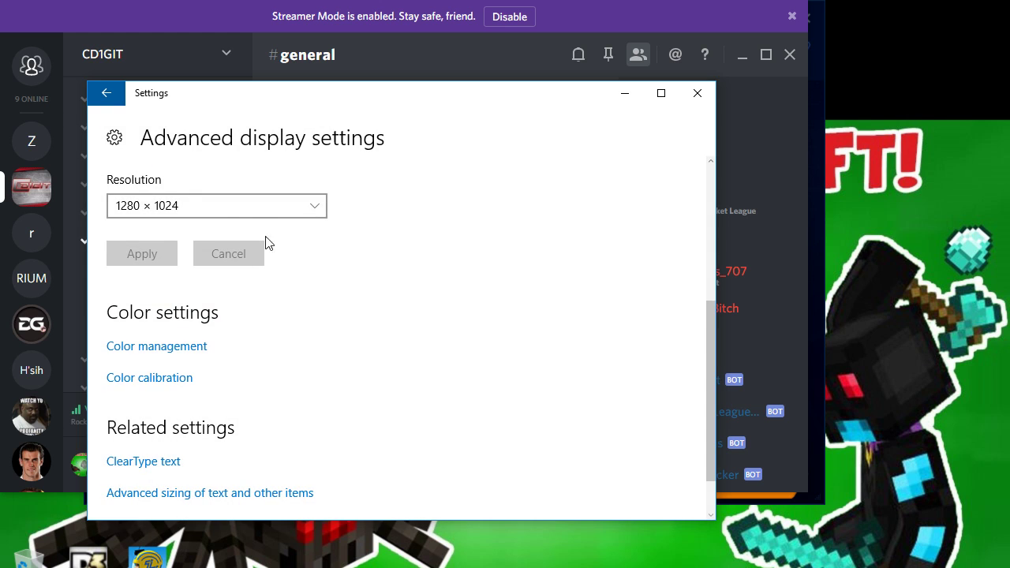
Step: Apply a 1360 × 768 display resolution and keep the changes
{"action": "left_click", "coordinate": [242, 205]}
{"action": "left_click", "coordinate": [197, 181]}
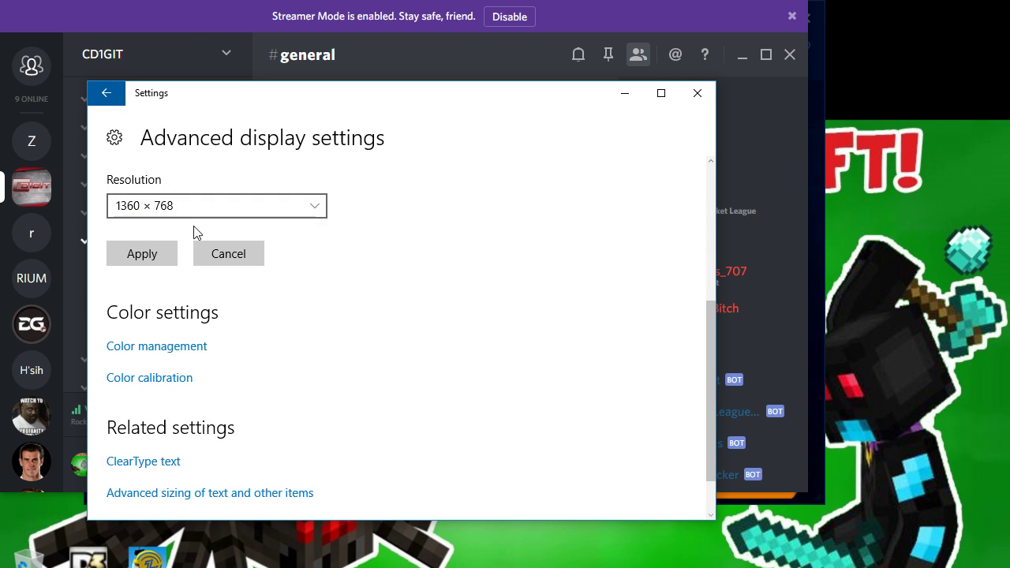
{"action": "left_click", "coordinate": [111, 257]}
{"action": "left_click", "coordinate": [562, 327]}
Step: Set the display resolution to 1366 × 768, apply it and keep the changes
{"action": "left_click", "coordinate": [169, 185]}
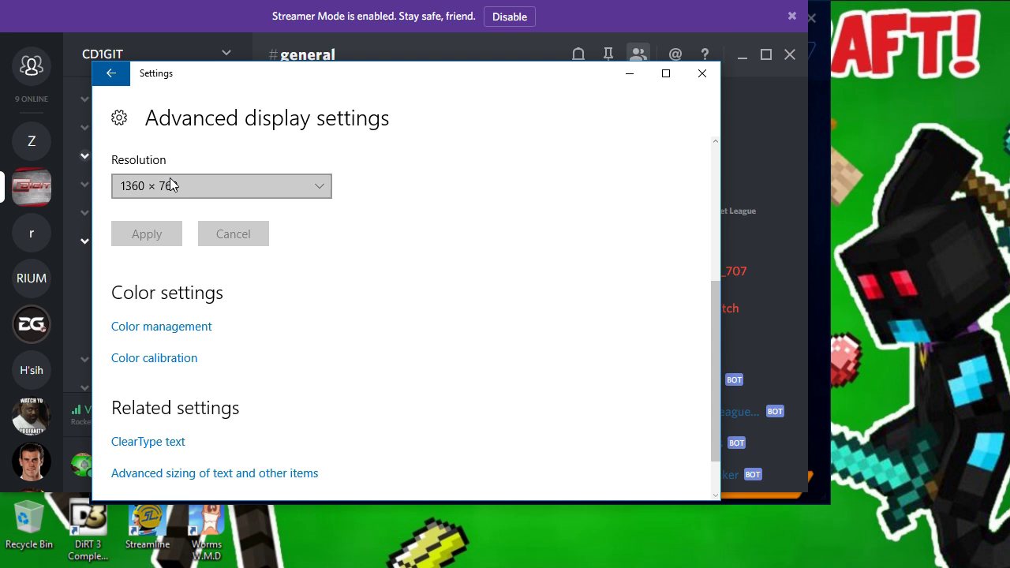
{"action": "left_click", "coordinate": [174, 162]}
{"action": "left_click", "coordinate": [168, 250]}
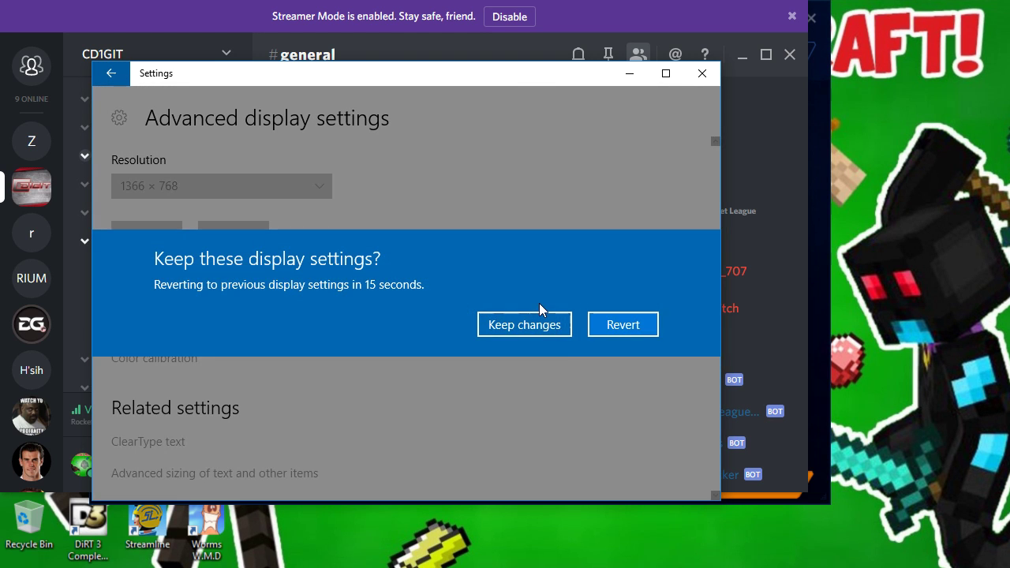
{"action": "left_click", "coordinate": [562, 328]}
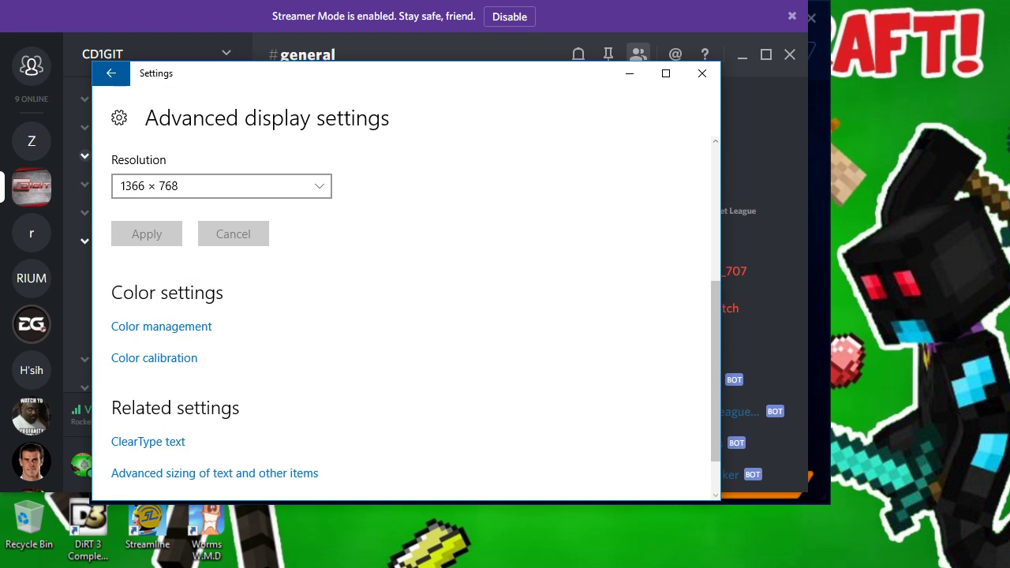
Step: Switch to OBS and set the preview scaling to Canvas (1280x720)
{"action": "key", "text": "alt+Tab"}
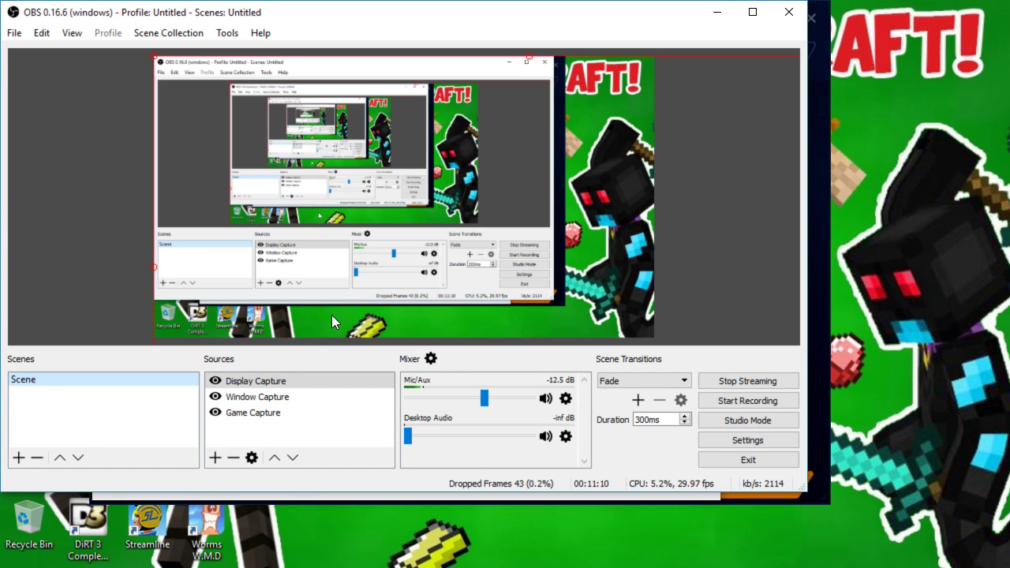
{"action": "right_click", "coordinate": [414, 271]}
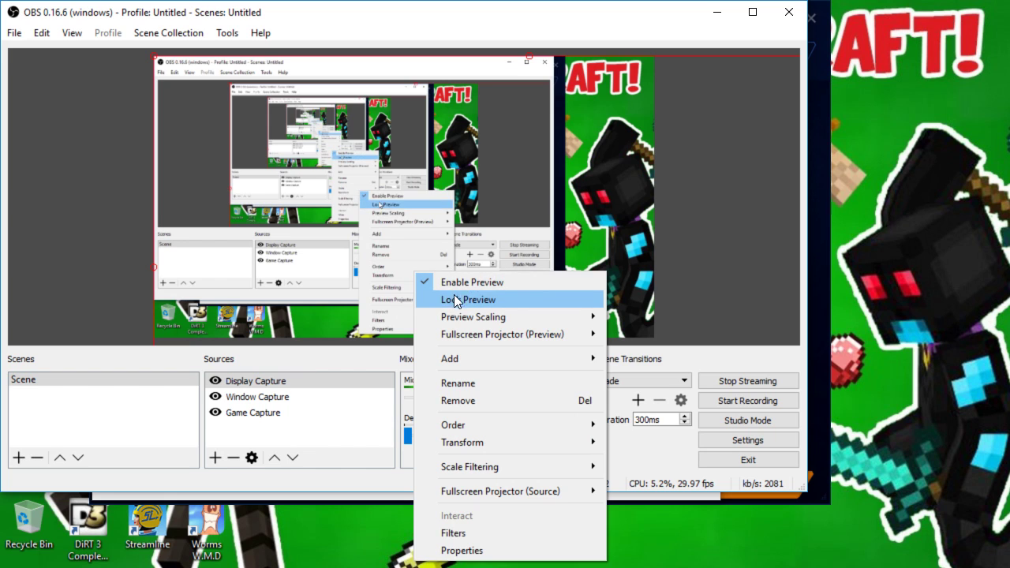
{"action": "mouse_move", "coordinate": [468, 311]}
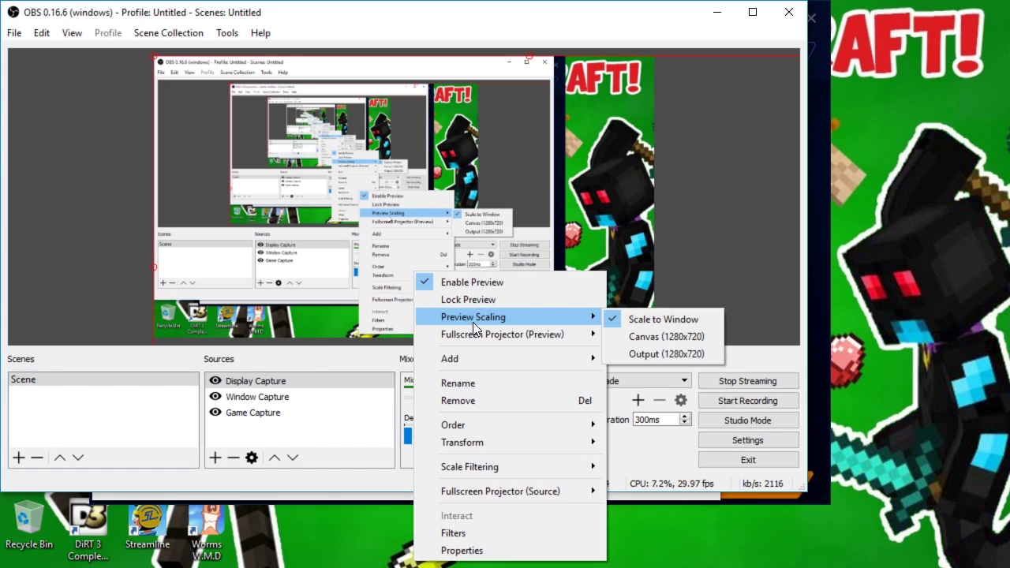
{"action": "left_click", "coordinate": [669, 342]}
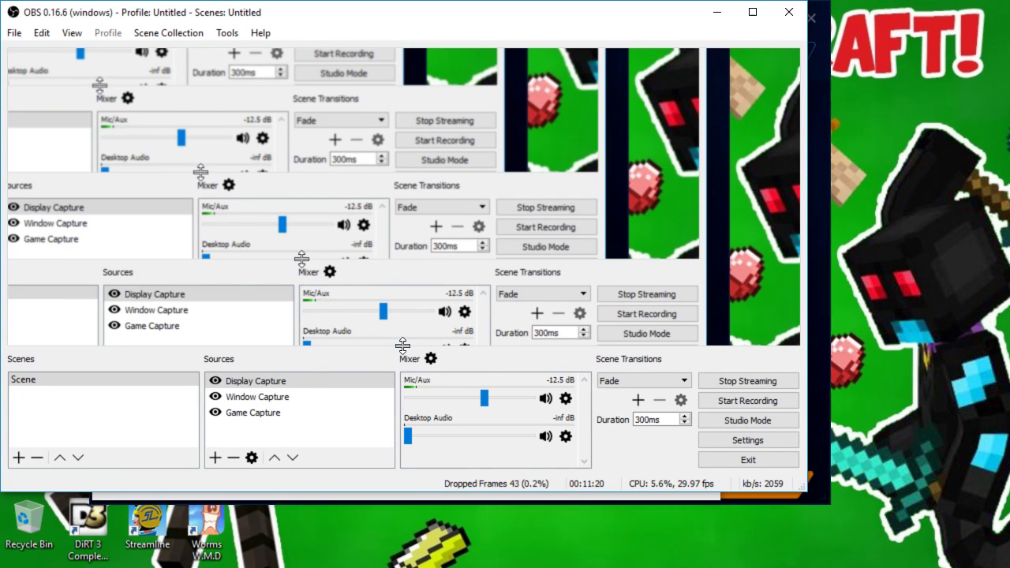
Step: Show the preview in a fullscreen projector on Display 0, check it and close the projector
{"action": "right_click", "coordinate": [424, 256]}
{"action": "mouse_move", "coordinate": [482, 298]}
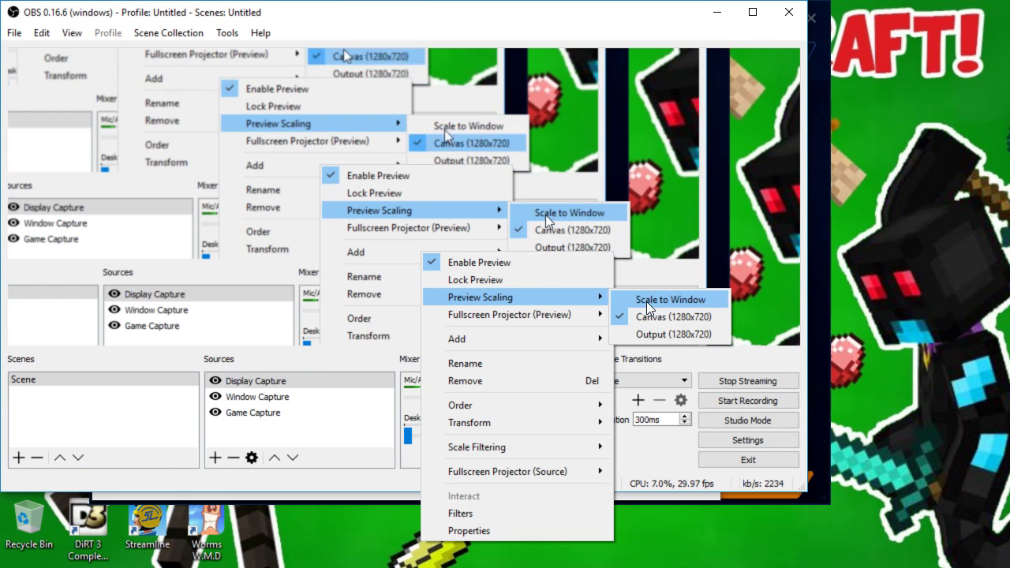
{"action": "mouse_move", "coordinate": [565, 313]}
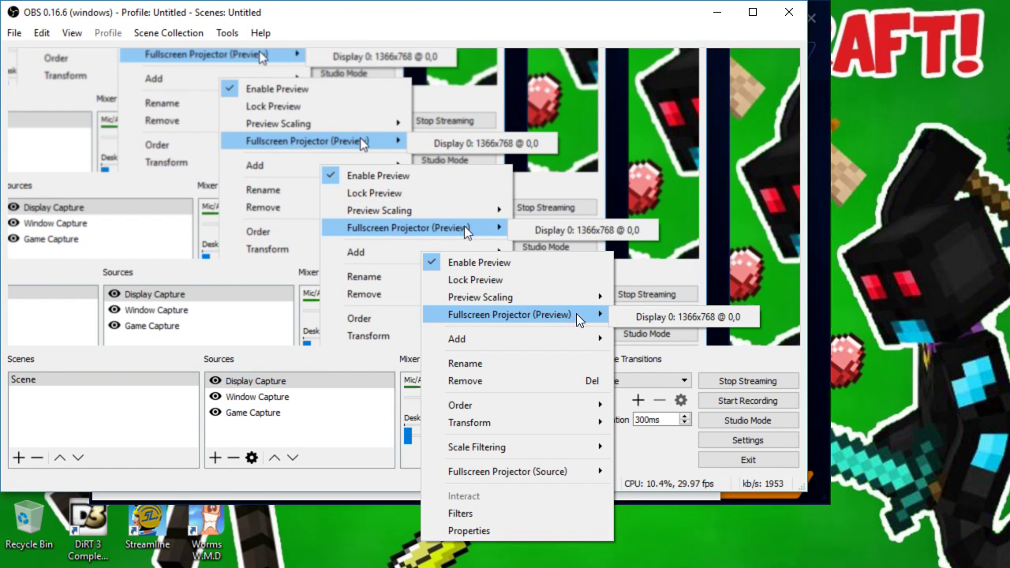
{"action": "left_click", "coordinate": [632, 314]}
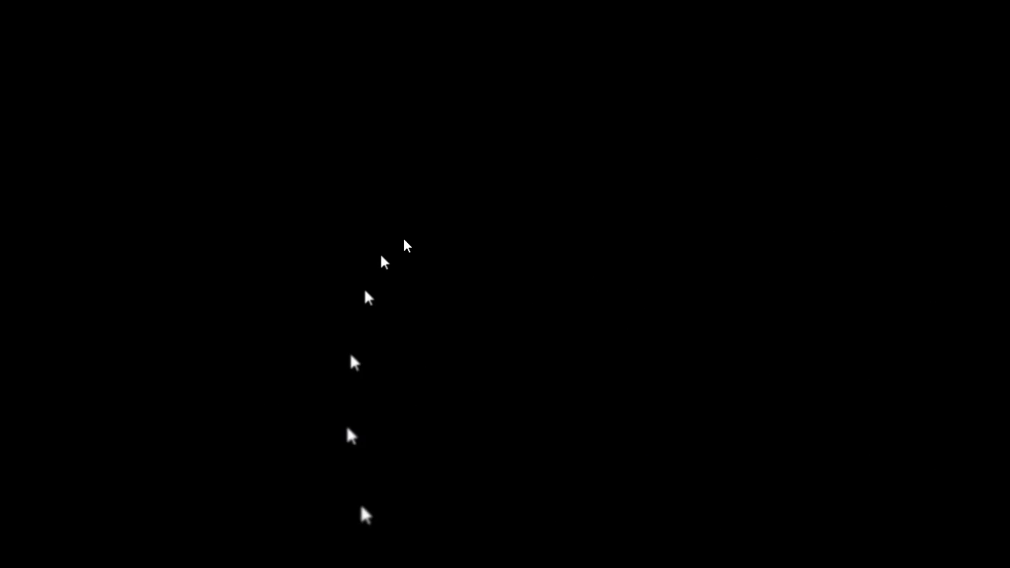
{"action": "right_click", "coordinate": [337, 303]}
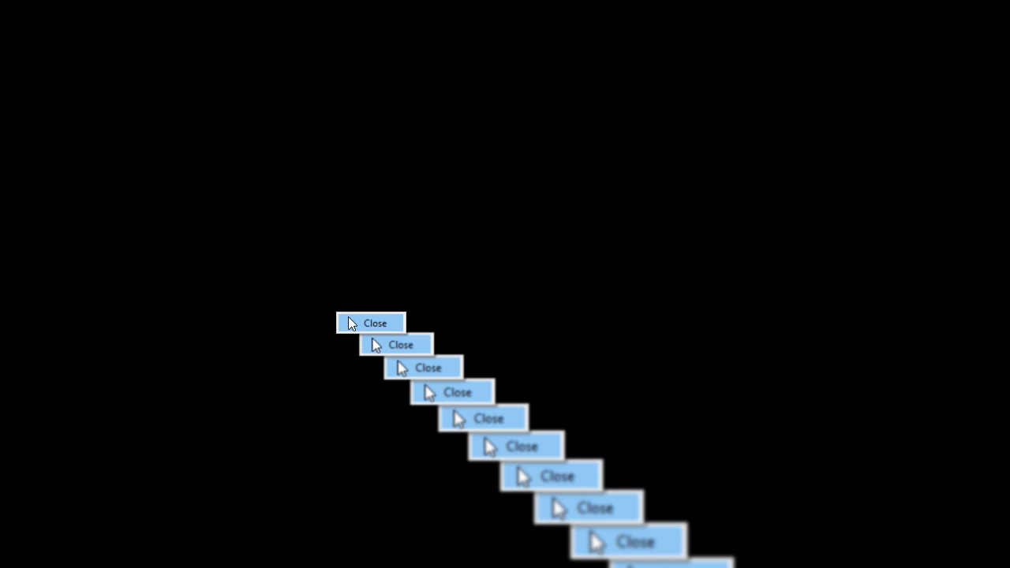
{"action": "left_click", "coordinate": [349, 321]}
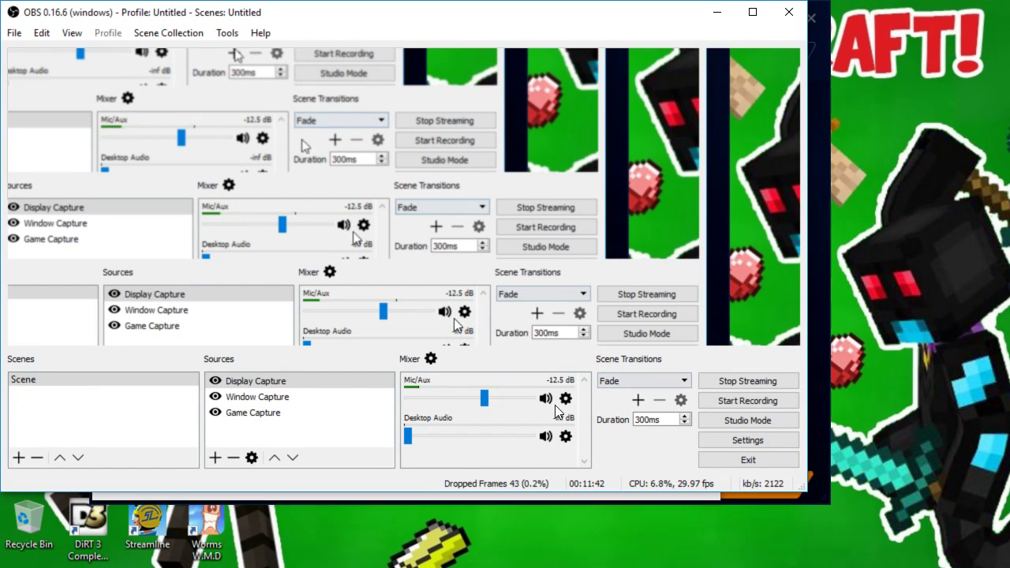
Step: Set the preview scaling back to Scale to Window
{"action": "left_click", "coordinate": [321, 382]}
{"action": "right_click", "coordinate": [433, 266]}
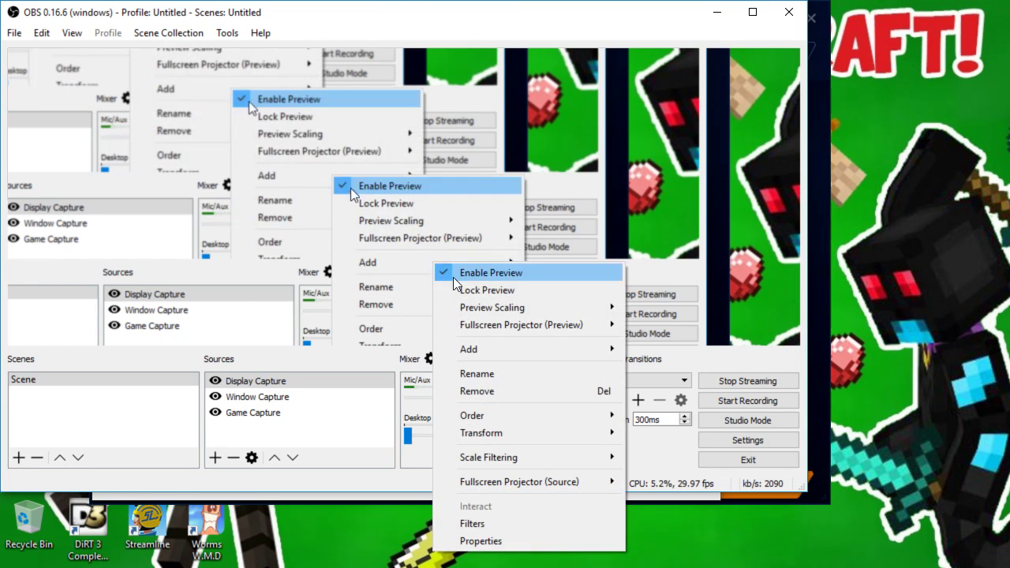
{"action": "mouse_move", "coordinate": [599, 325]}
{"action": "mouse_move", "coordinate": [592, 307]}
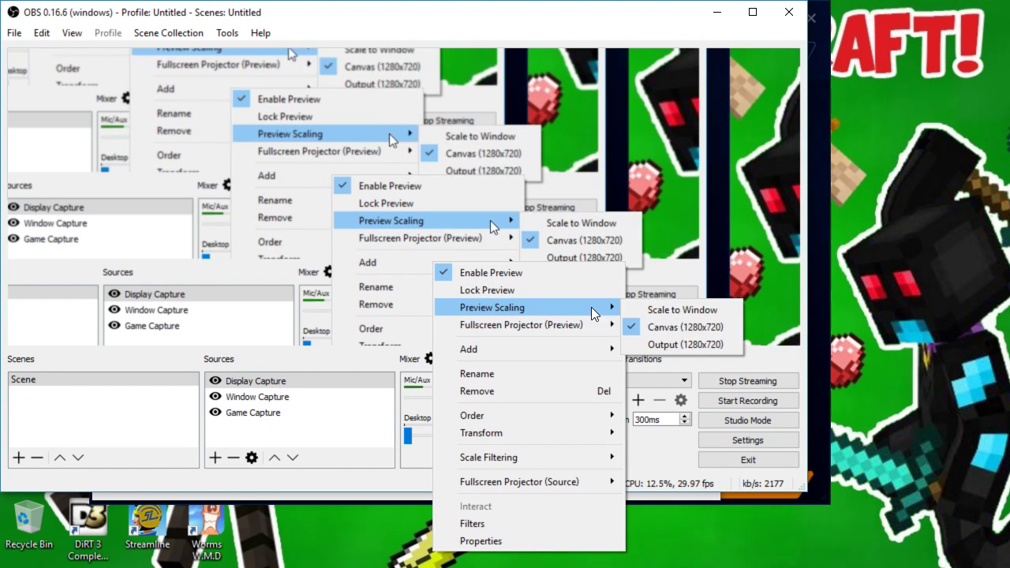
{"action": "left_click", "coordinate": [655, 309]}
Step: Try the Canvas (1280x720) preview scaling once more and return it to Scale to Window
{"action": "right_click", "coordinate": [431, 274]}
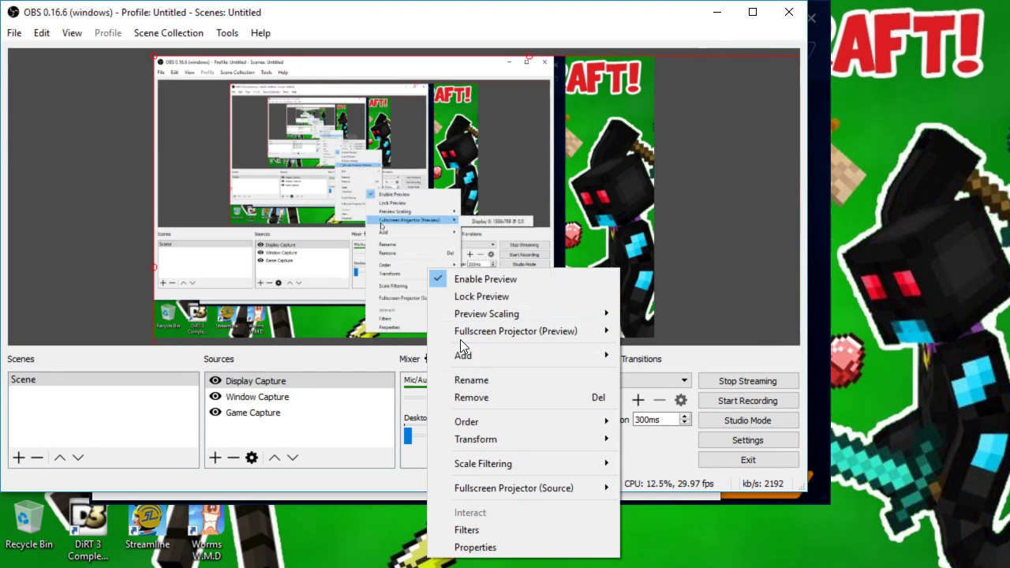
{"action": "mouse_move", "coordinate": [592, 311]}
{"action": "left_click", "coordinate": [665, 326]}
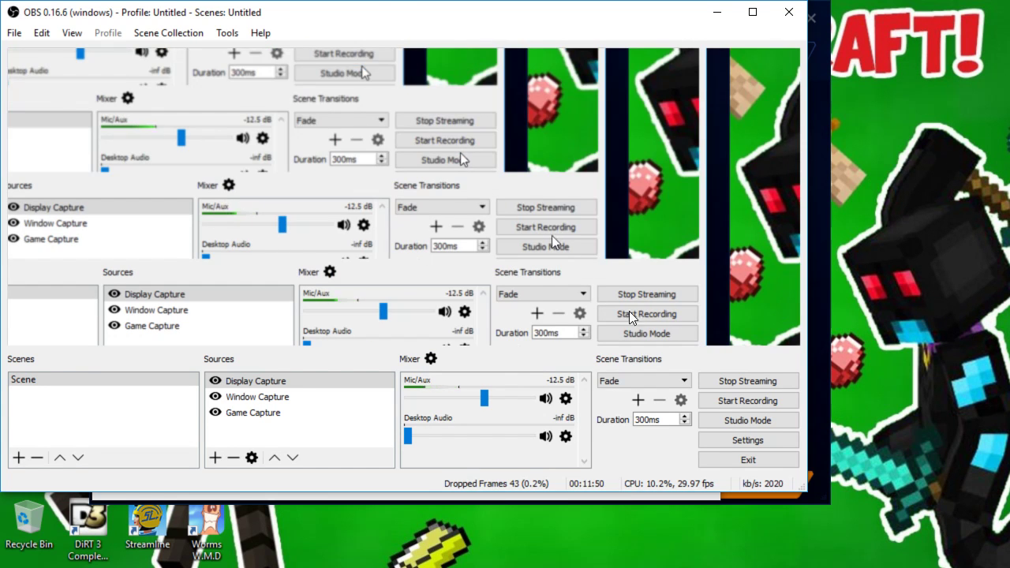
{"action": "right_click", "coordinate": [521, 267]}
{"action": "mouse_move", "coordinate": [612, 327]}
{"action": "mouse_move", "coordinate": [632, 308]}
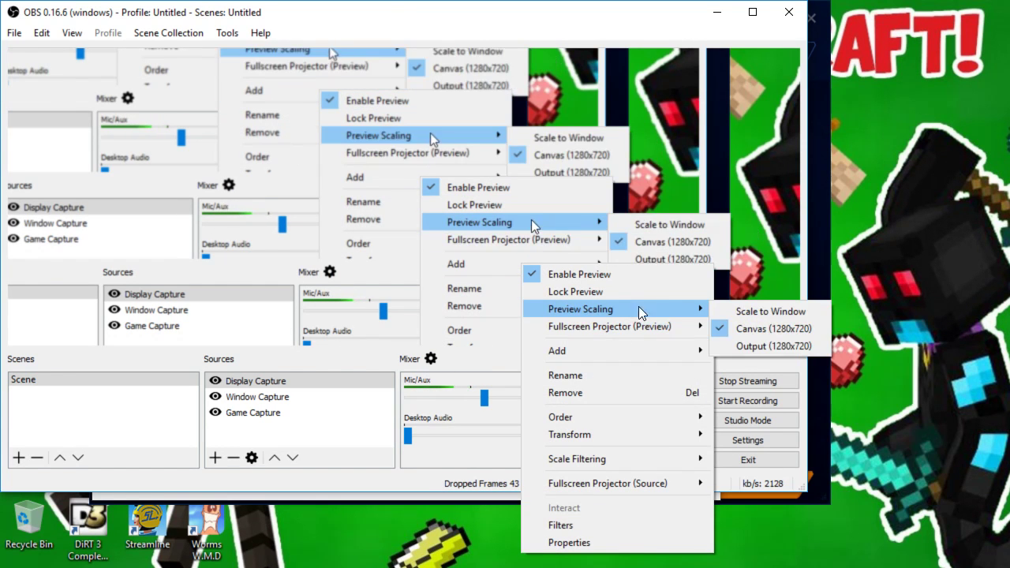
{"action": "left_click", "coordinate": [731, 313]}
Step: View the window-scaled preview in a fullscreen projector on Display 0, then close the projector
{"action": "right_click", "coordinate": [452, 280]}
{"action": "mouse_move", "coordinate": [505, 329]}
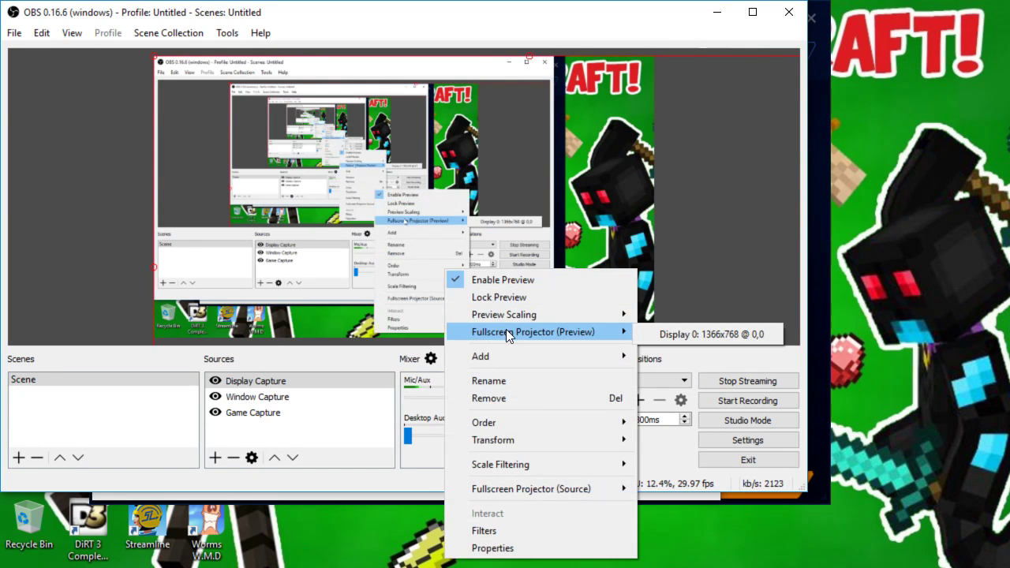
{"action": "left_click", "coordinate": [648, 335]}
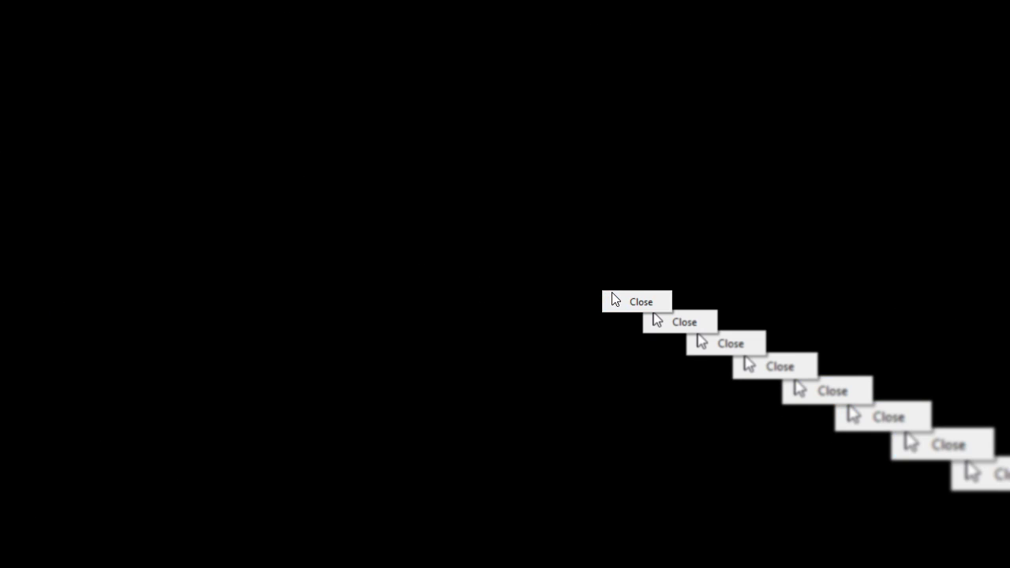
{"action": "left_click", "coordinate": [612, 301]}
Step: Try locking the preview and unlock it again
{"action": "right_click", "coordinate": [529, 264]}
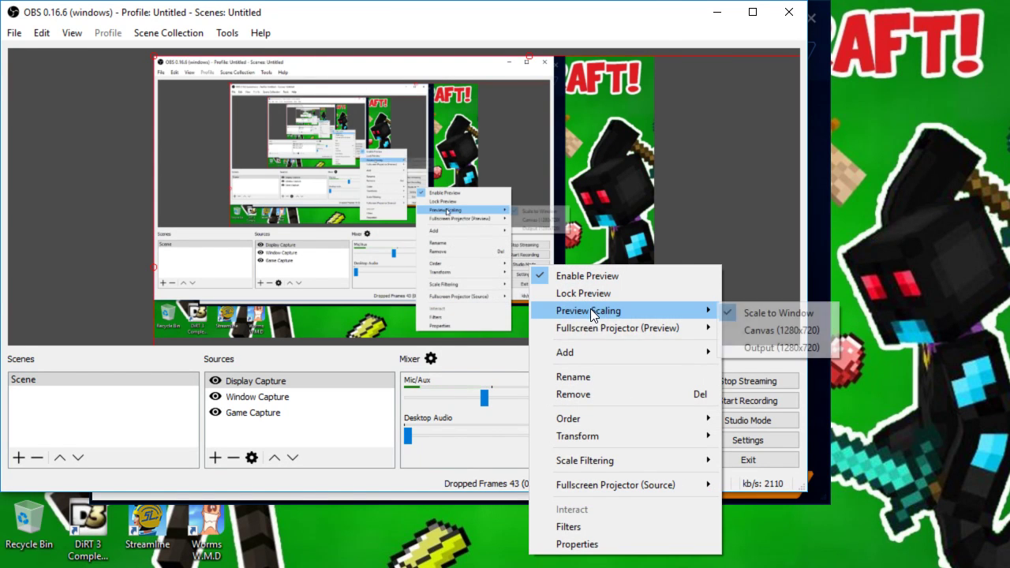
{"action": "mouse_move", "coordinate": [608, 312]}
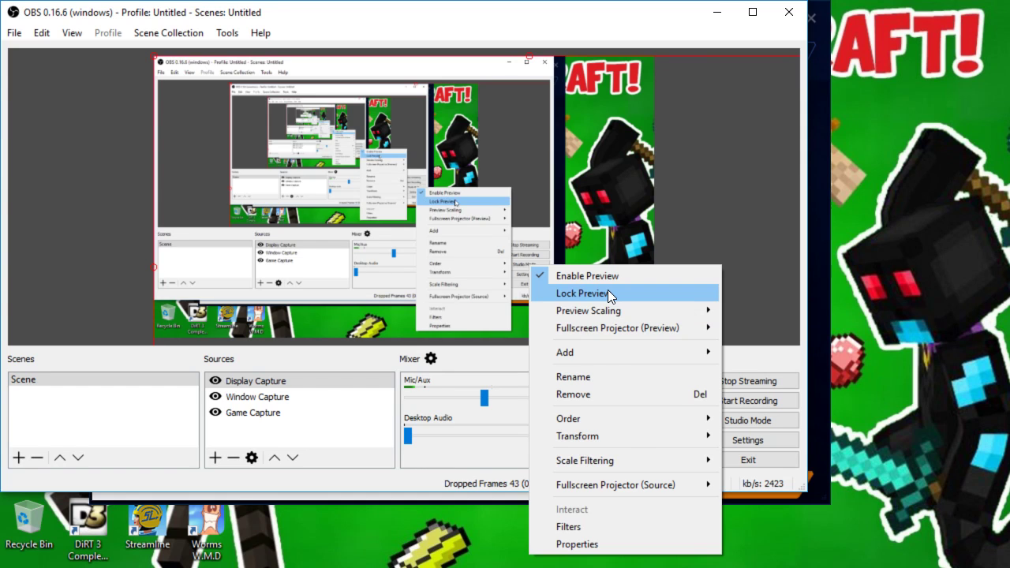
{"action": "left_click", "coordinate": [608, 294]}
{"action": "right_click", "coordinate": [609, 292]}
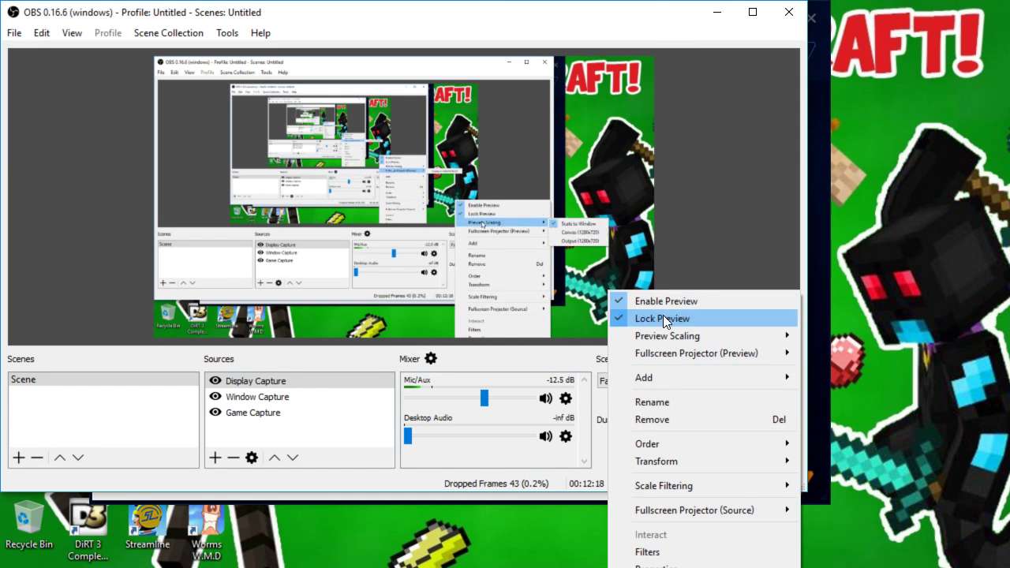
{"action": "left_click", "coordinate": [664, 319]}
{"action": "right_click", "coordinate": [666, 316]}
{"action": "mouse_move", "coordinate": [746, 383]}
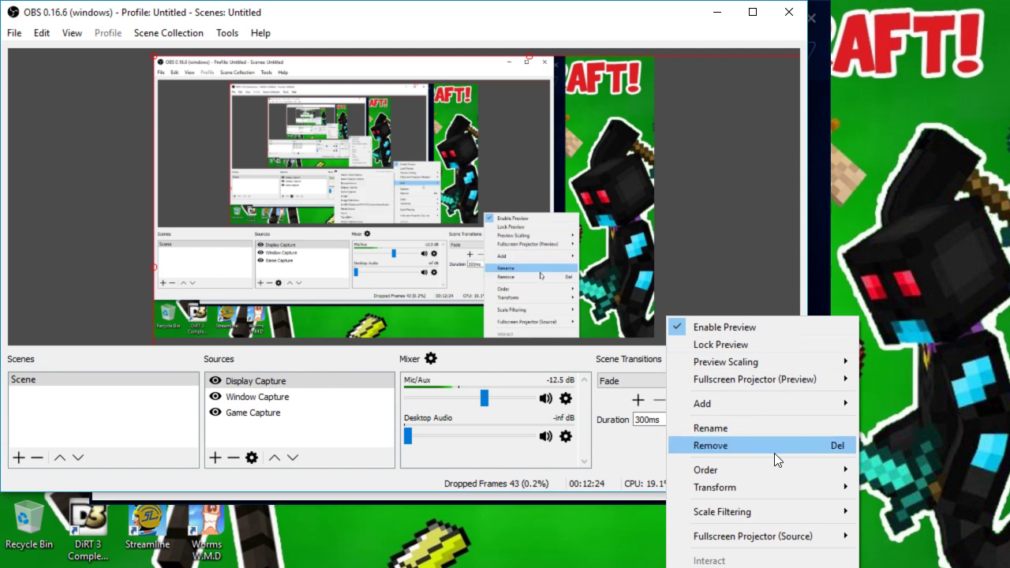
{"action": "mouse_move", "coordinate": [749, 512]}
{"action": "mouse_move", "coordinate": [741, 490]}
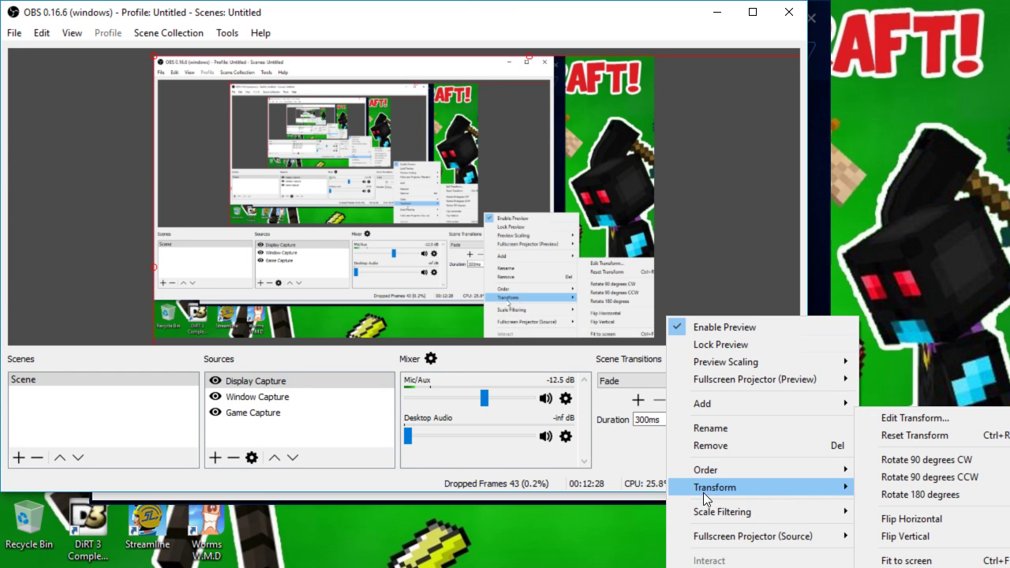
{"action": "left_click", "coordinate": [565, 519]}
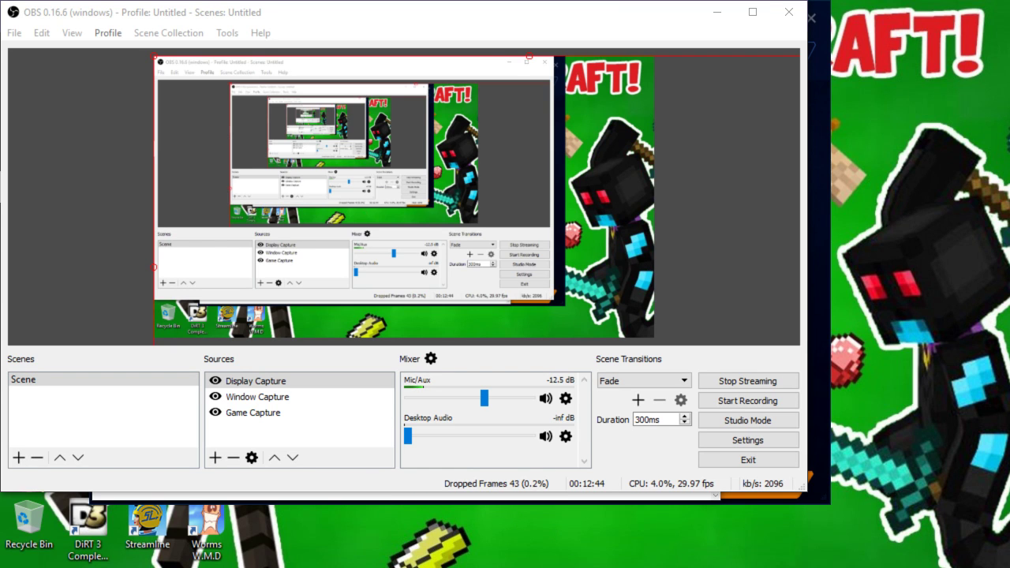
Step: Open the NVIDIA Control Panel from the desktop and show its Change resolution settings
{"action": "right_click", "coordinate": [305, 508]}
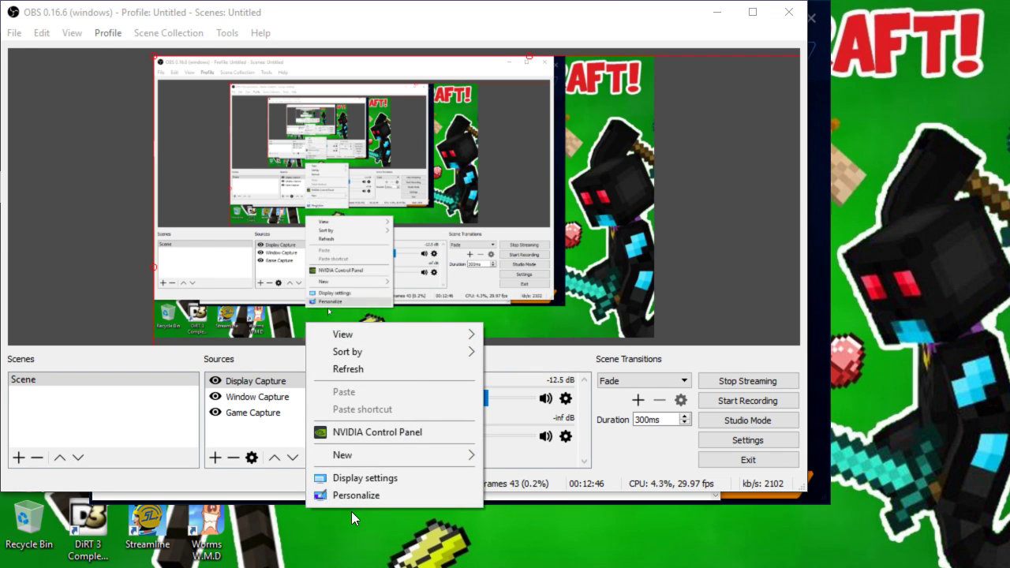
{"action": "left_click", "coordinate": [363, 432]}
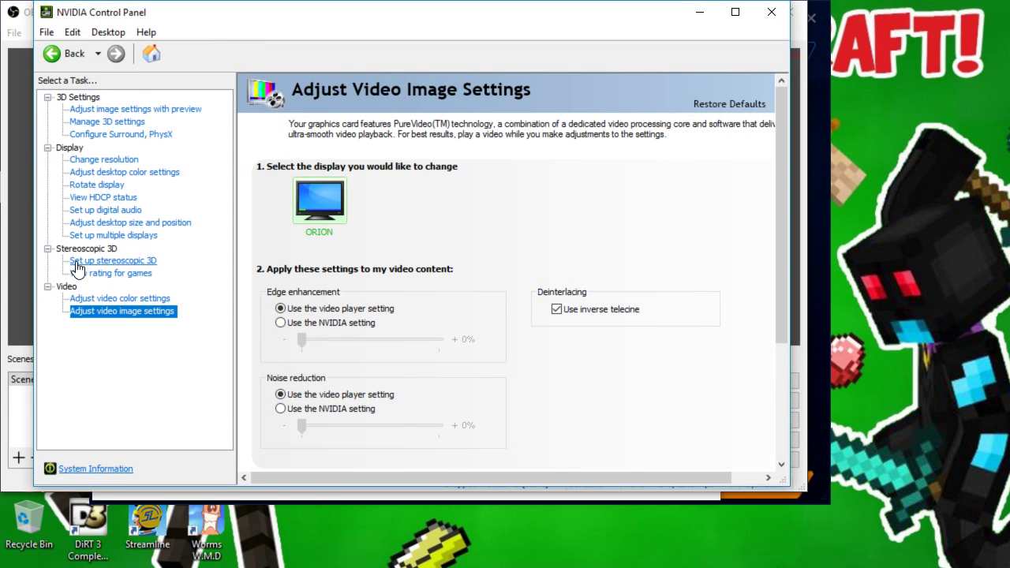
{"action": "left_click", "coordinate": [126, 160]}
{"action": "scroll", "coordinate": [359, 398], "scroll_direction": "down", "scroll_amount": 2}
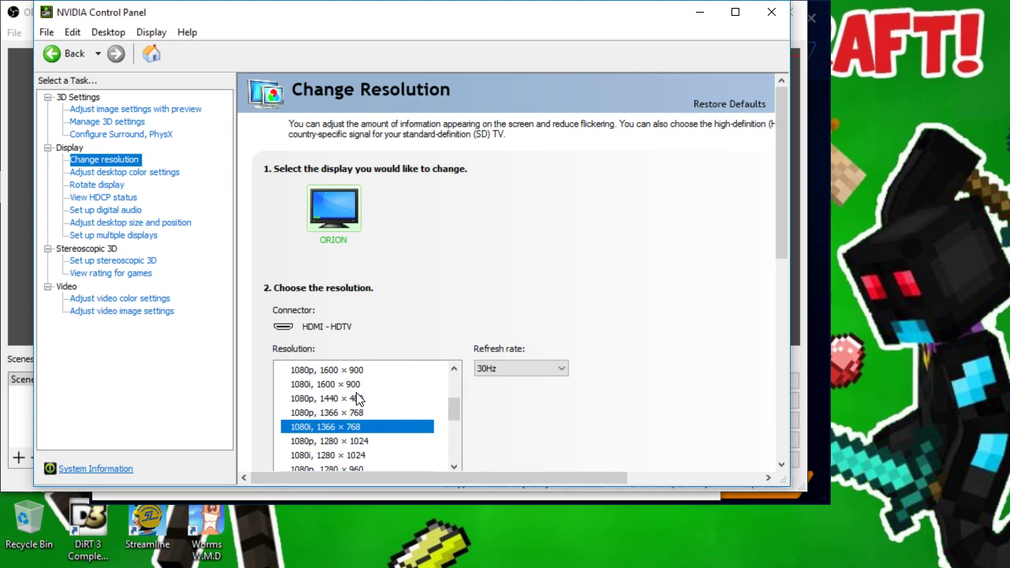
Step: Try the 1080i, 1920 × 1080 (native) resolution on the ORION display and decline keeping the change
{"action": "scroll", "coordinate": [356, 392], "scroll_direction": "up", "scroll_amount": 1}
{"action": "scroll", "coordinate": [355, 393], "scroll_direction": "up", "scroll_amount": 1}
{"action": "scroll", "coordinate": [352, 374], "scroll_direction": "up", "scroll_amount": 2}
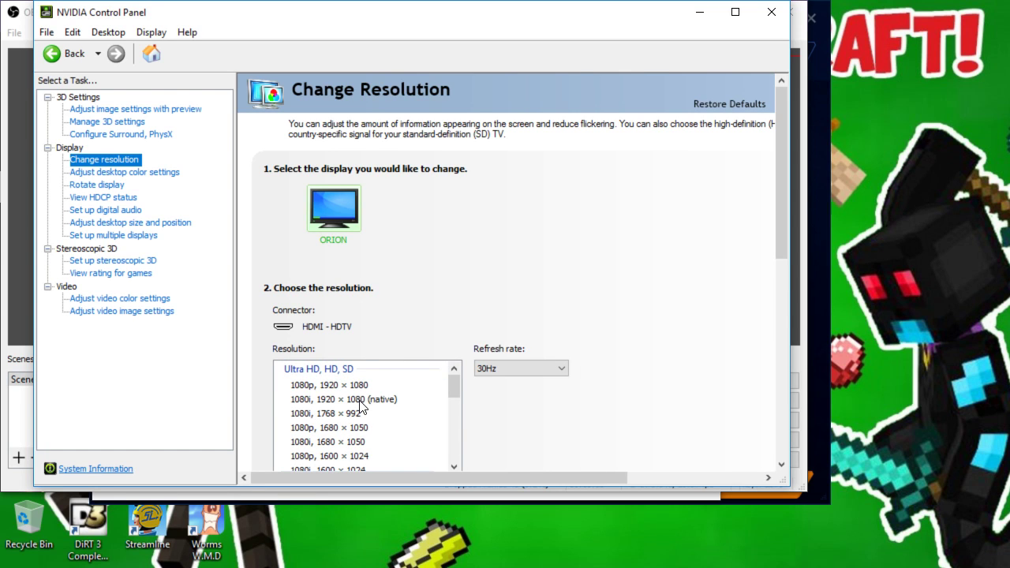
{"action": "left_click", "coordinate": [360, 399]}
{"action": "left_click", "coordinate": [669, 468]}
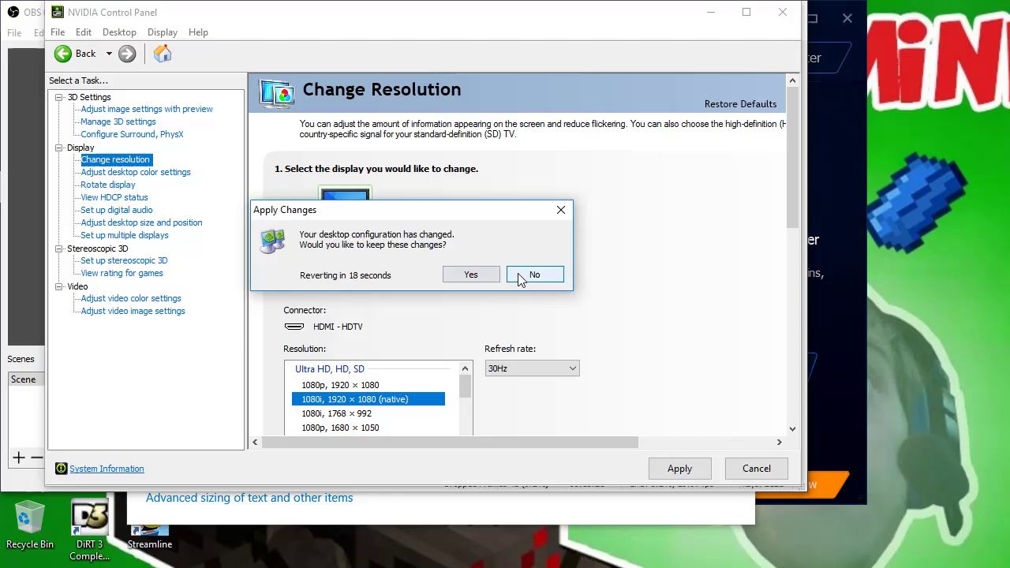
{"action": "left_click", "coordinate": [586, 278]}
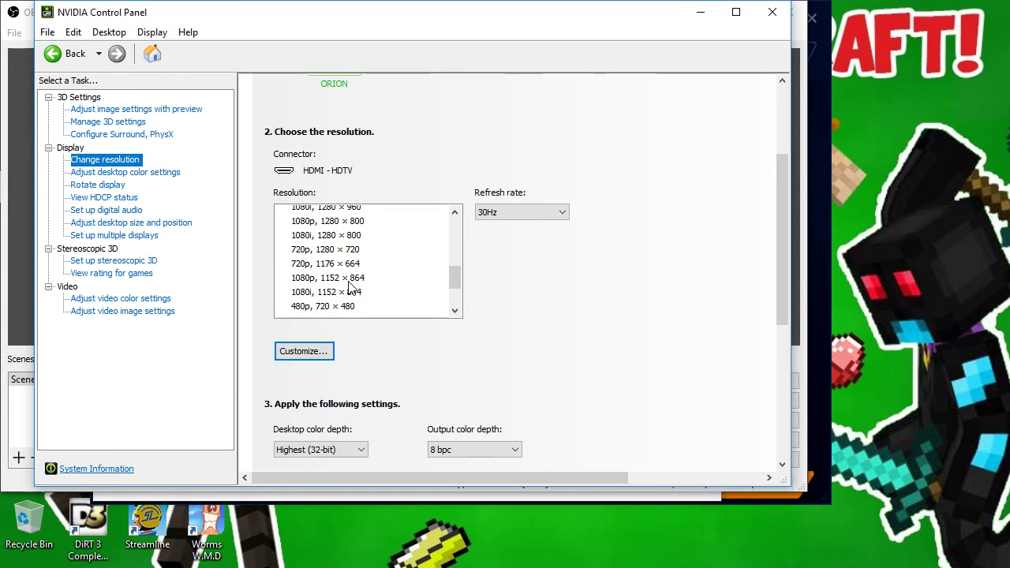
Step: Select the 1080p, 1280 × 800 resolution without applying it and look through the other resolutions
{"action": "left_click", "coordinate": [330, 235]}
{"action": "left_click", "coordinate": [350, 224]}
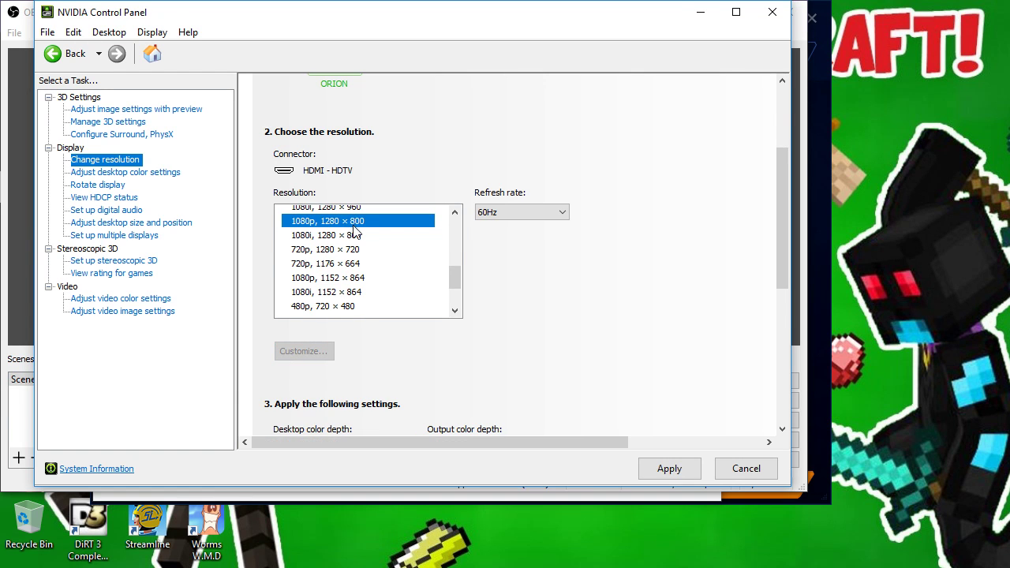
{"action": "scroll", "coordinate": [361, 242], "scroll_direction": "down", "scroll_amount": 1}
{"action": "scroll", "coordinate": [361, 236], "scroll_direction": "up", "scroll_amount": 5}
{"action": "scroll", "coordinate": [360, 236], "scroll_direction": "up", "scroll_amount": 2}
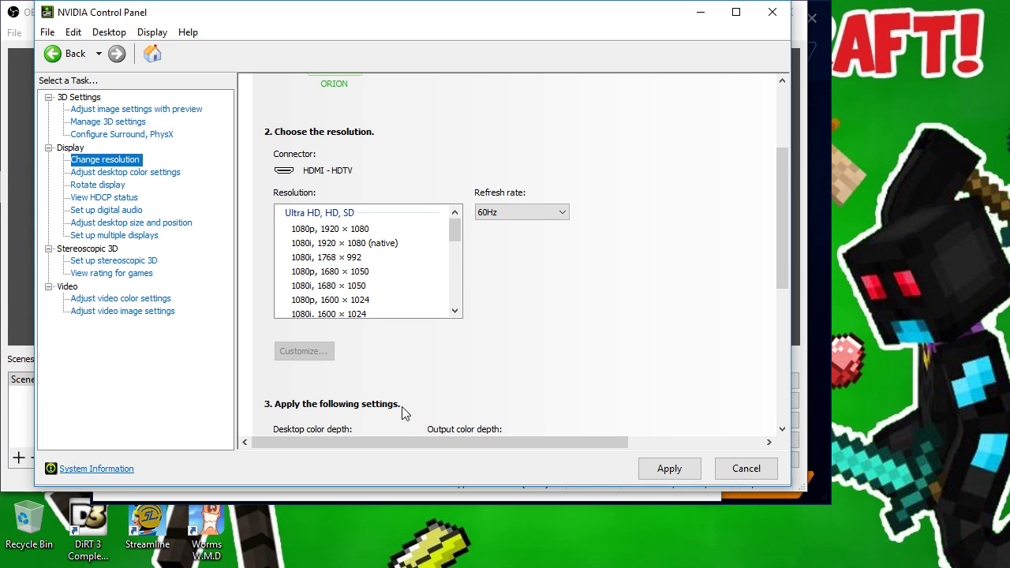
Step: View the desktop color settings and return to the resolution settings
{"action": "left_click", "coordinate": [117, 175]}
{"action": "scroll", "coordinate": [377, 327], "scroll_direction": "down", "scroll_amount": 2}
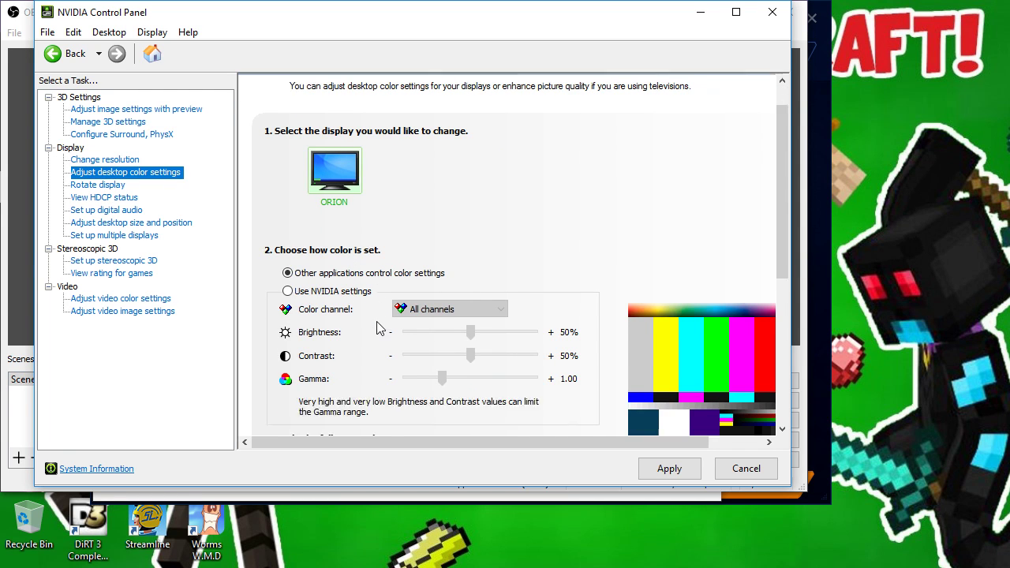
{"action": "left_click", "coordinate": [104, 159]}
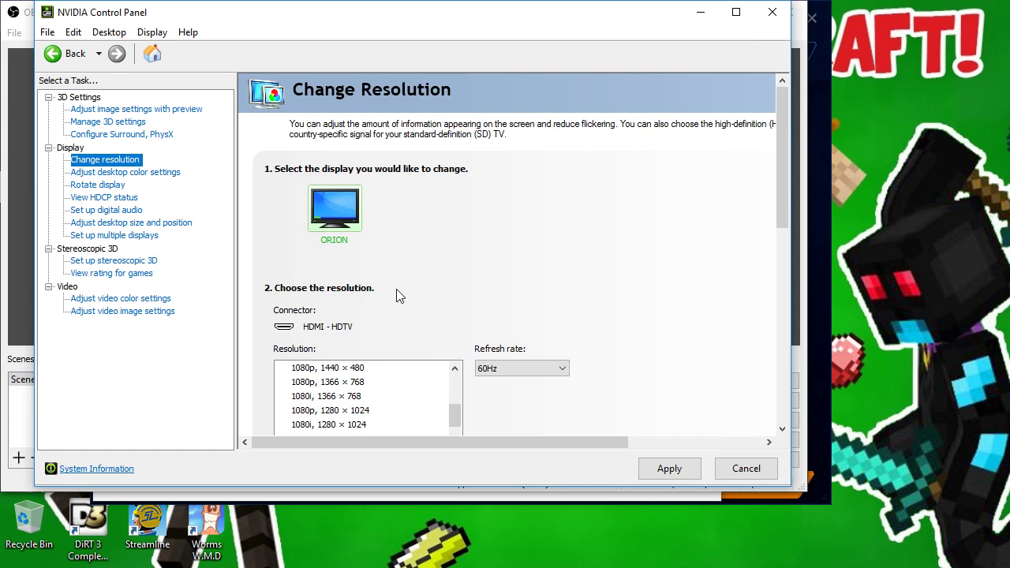
Step: Examine the refresh rates and resolutions offered for the ORION display
{"action": "scroll", "coordinate": [368, 344], "scroll_direction": "down", "scroll_amount": 1}
{"action": "left_click", "coordinate": [519, 348]}
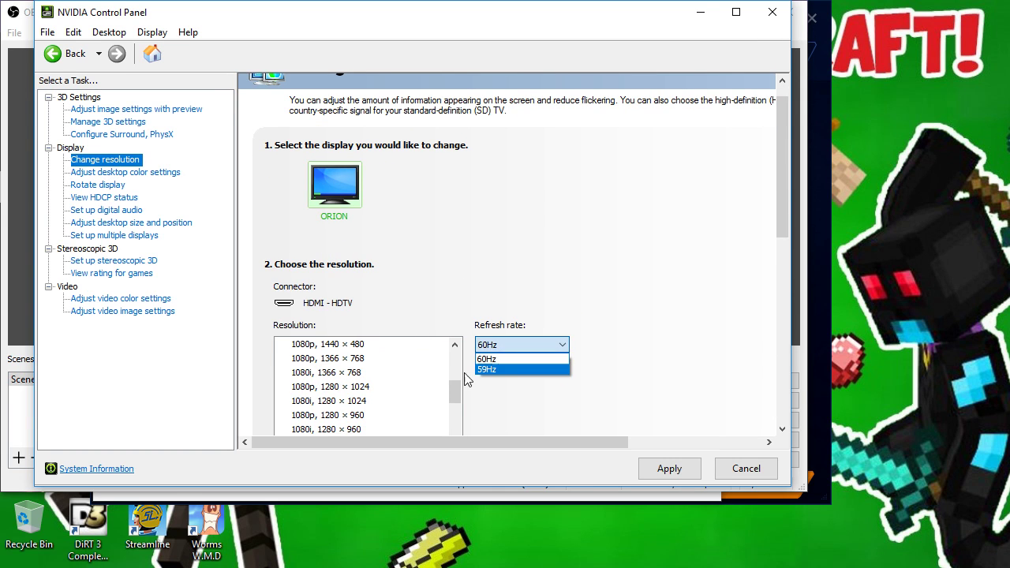
{"action": "scroll", "coordinate": [407, 277], "scroll_direction": "down", "scroll_amount": 2}
{"action": "scroll", "coordinate": [357, 305], "scroll_direction": "down", "scroll_amount": 1}
{"action": "scroll", "coordinate": [349, 316], "scroll_direction": "up", "scroll_amount": 1}
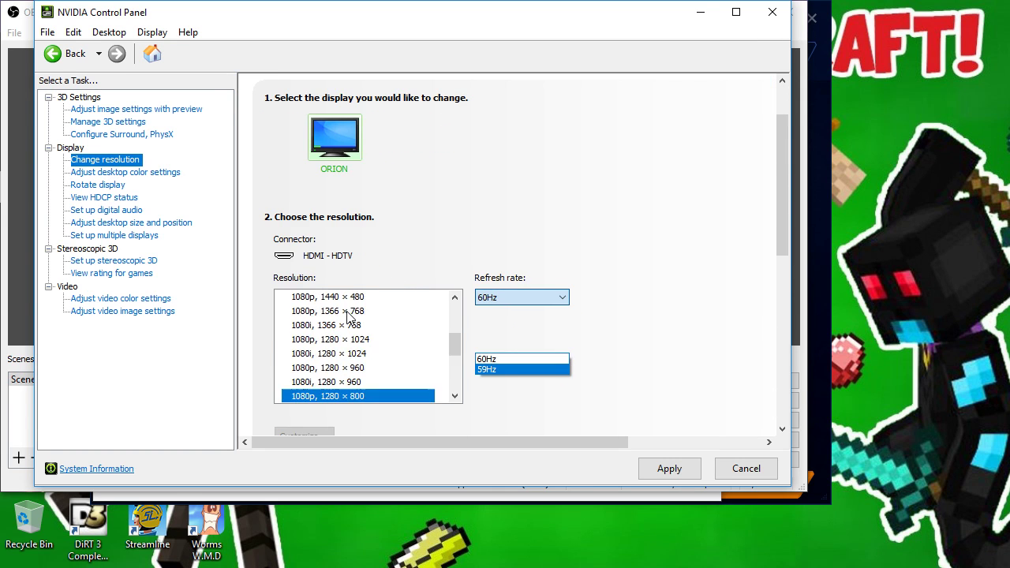
{"action": "scroll", "coordinate": [345, 336], "scroll_direction": "up", "scroll_amount": 1}
{"action": "scroll", "coordinate": [344, 339], "scroll_direction": "down", "scroll_amount": 4}
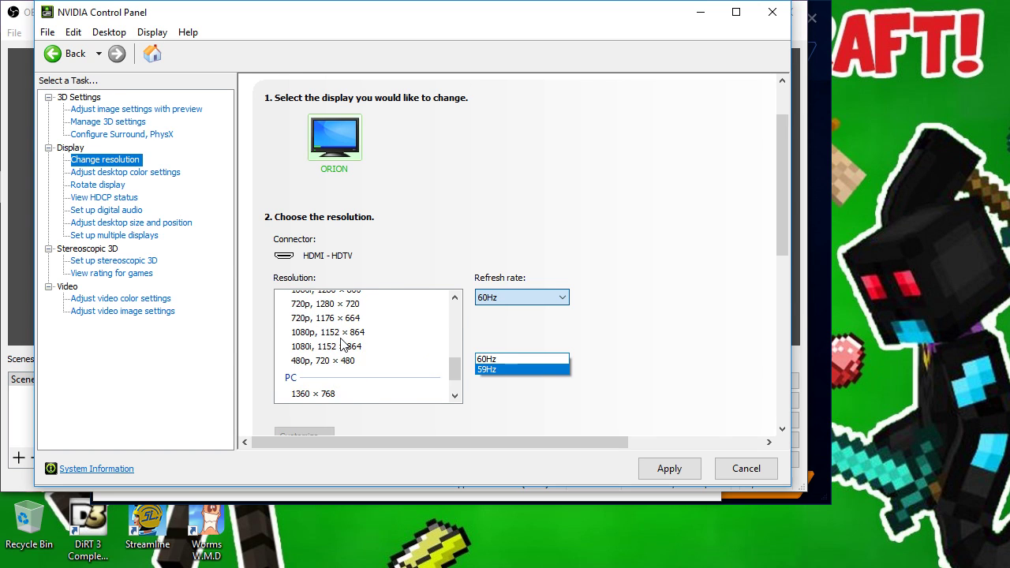
{"action": "scroll", "coordinate": [451, 359], "scroll_direction": "up", "scroll_amount": 1}
{"action": "left_click", "coordinate": [521, 342]}
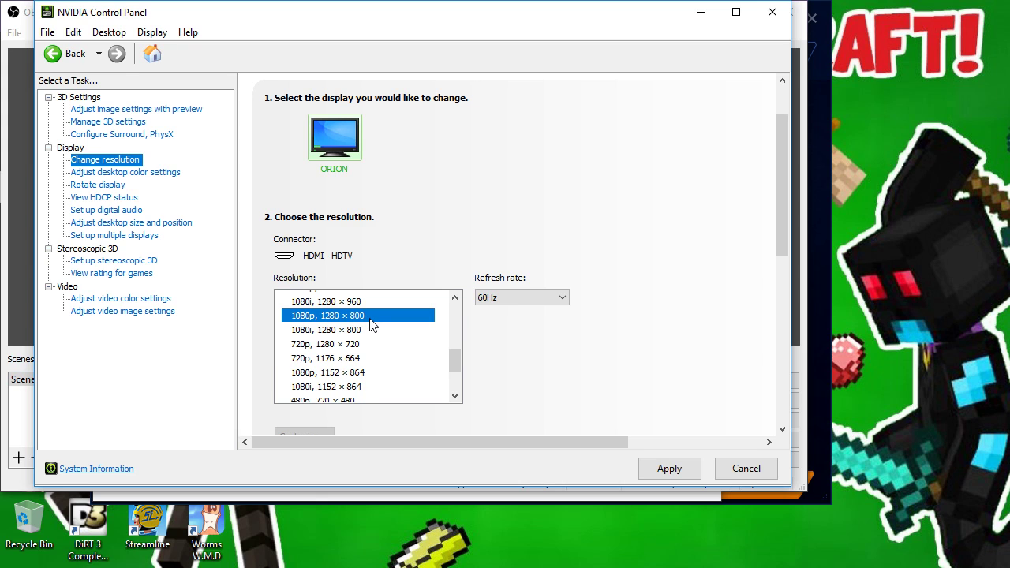
Step: Apply the PC resolution 1360 × 768 to the ORION display and keep the changed desktop configuration
{"action": "scroll", "coordinate": [371, 324], "scroll_direction": "up", "scroll_amount": 5}
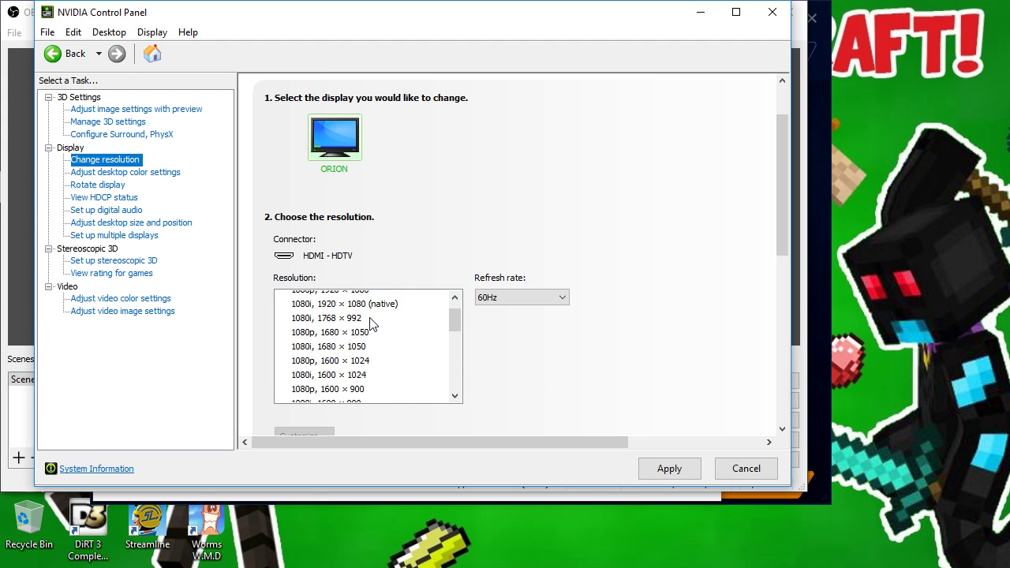
{"action": "scroll", "coordinate": [356, 333], "scroll_direction": "down", "scroll_amount": 5}
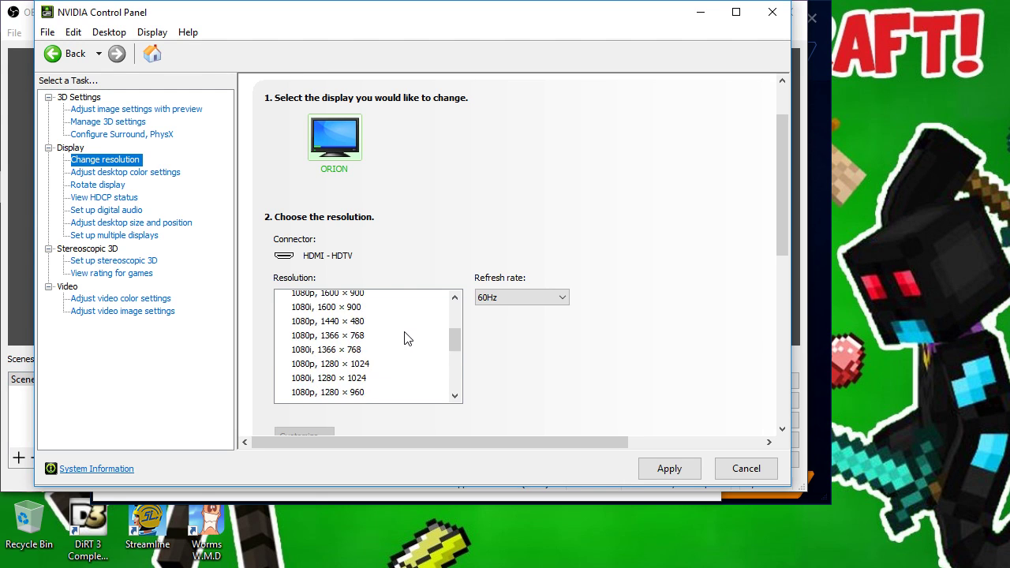
{"action": "scroll", "coordinate": [355, 313], "scroll_direction": "down", "scroll_amount": 2}
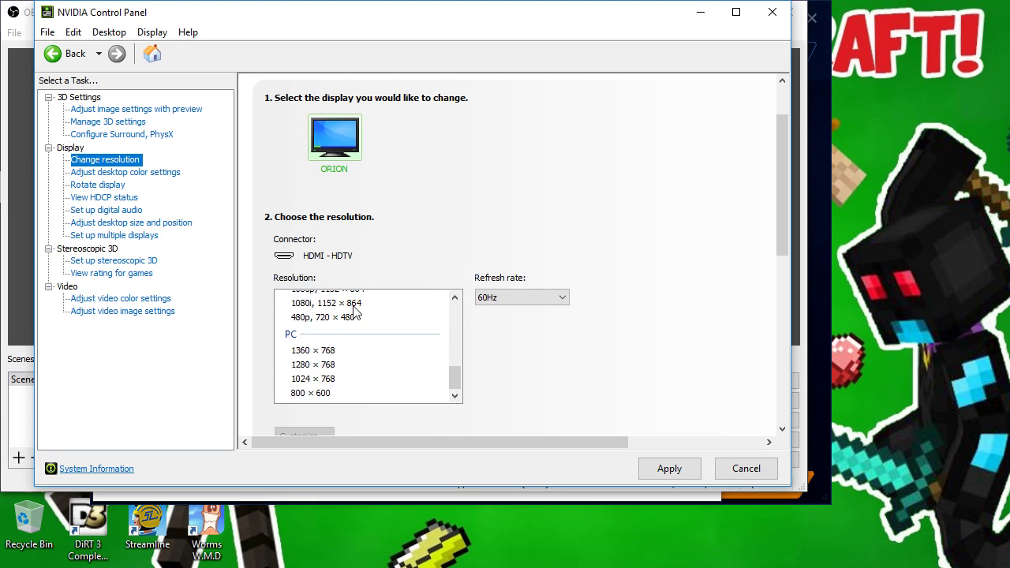
{"action": "left_click", "coordinate": [327, 354]}
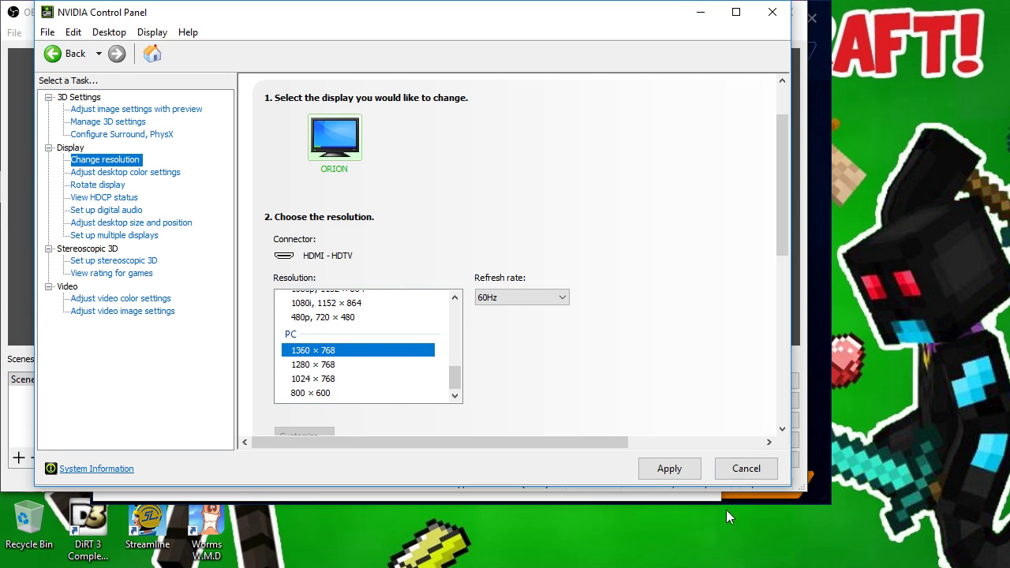
{"action": "left_click", "coordinate": [665, 471]}
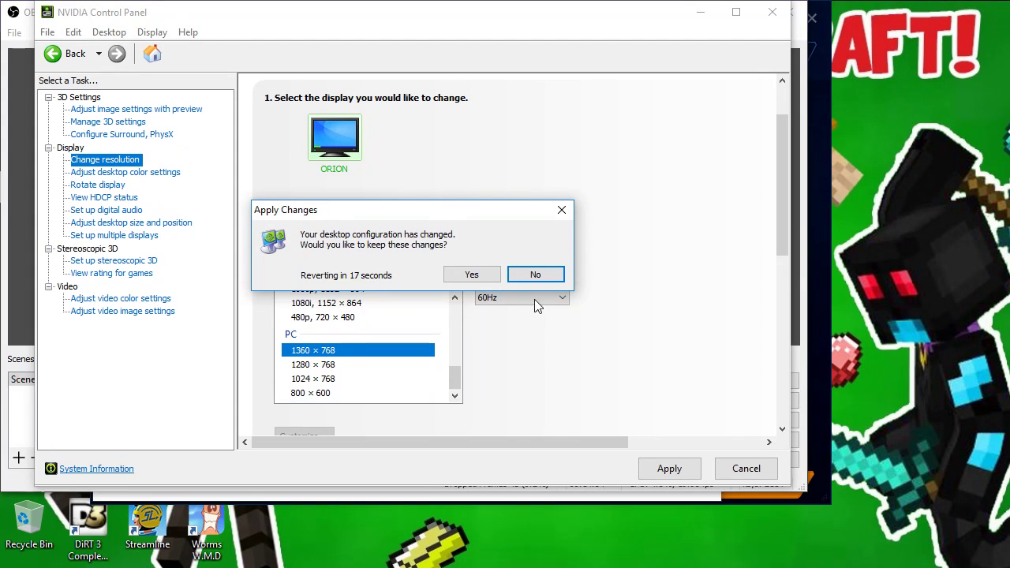
{"action": "left_click", "coordinate": [472, 277]}
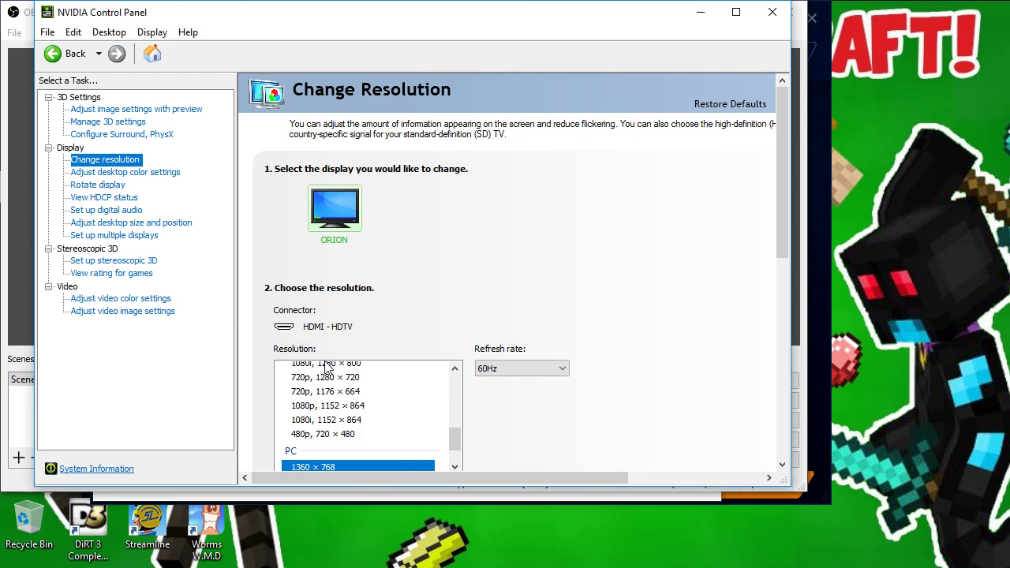
Step: Minimize the NVIDIA Control Panel and raise the Desktop Audio volume in OBS to -49.4 dB
{"action": "scroll", "coordinate": [331, 378], "scroll_direction": "up", "scroll_amount": 8}
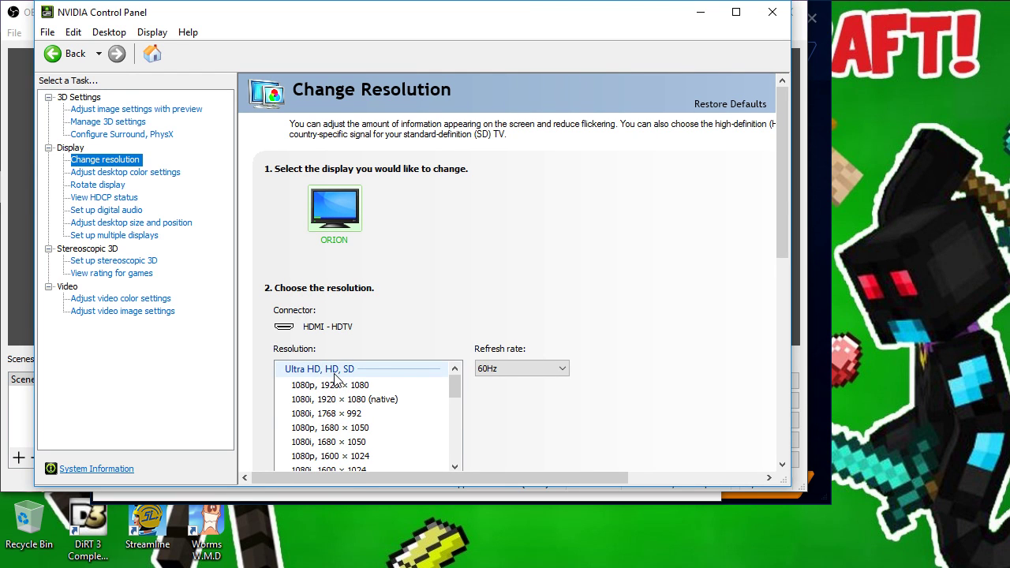
{"action": "scroll", "coordinate": [336, 379], "scroll_direction": "down", "scroll_amount": 6}
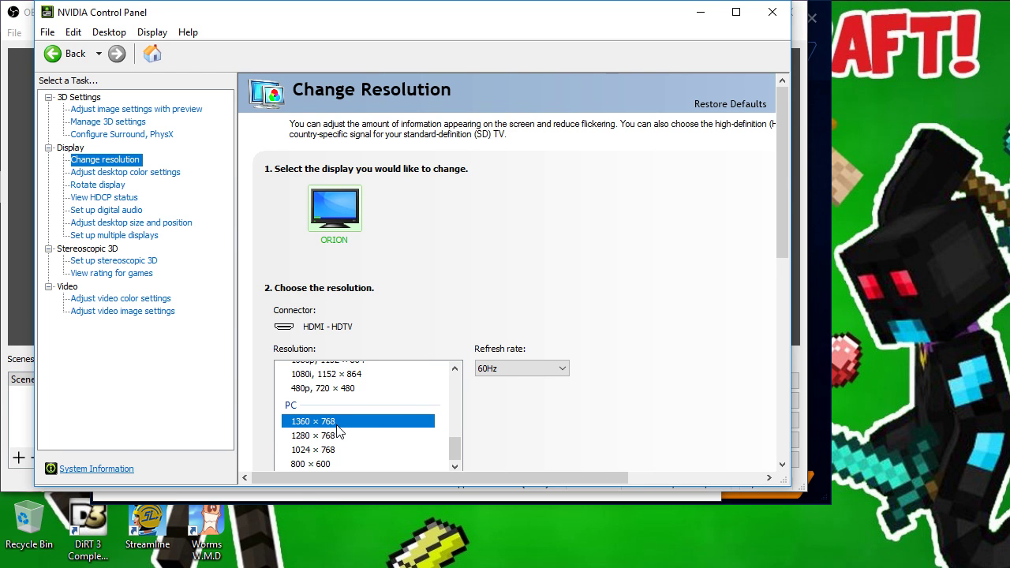
{"action": "left_click", "coordinate": [702, 18]}
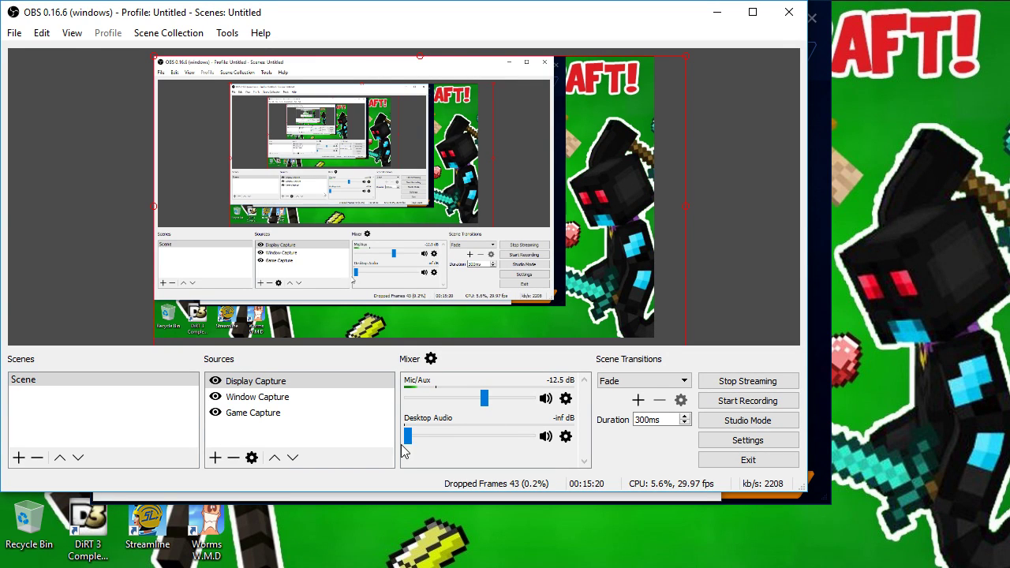
{"action": "mouse_move", "coordinate": [409, 438]}
{"action": "left_mouse_down"}
{"action": "mouse_move", "coordinate": [455, 439]}
{"action": "mouse_move", "coordinate": [426, 439]}
{"action": "left_mouse_up"}
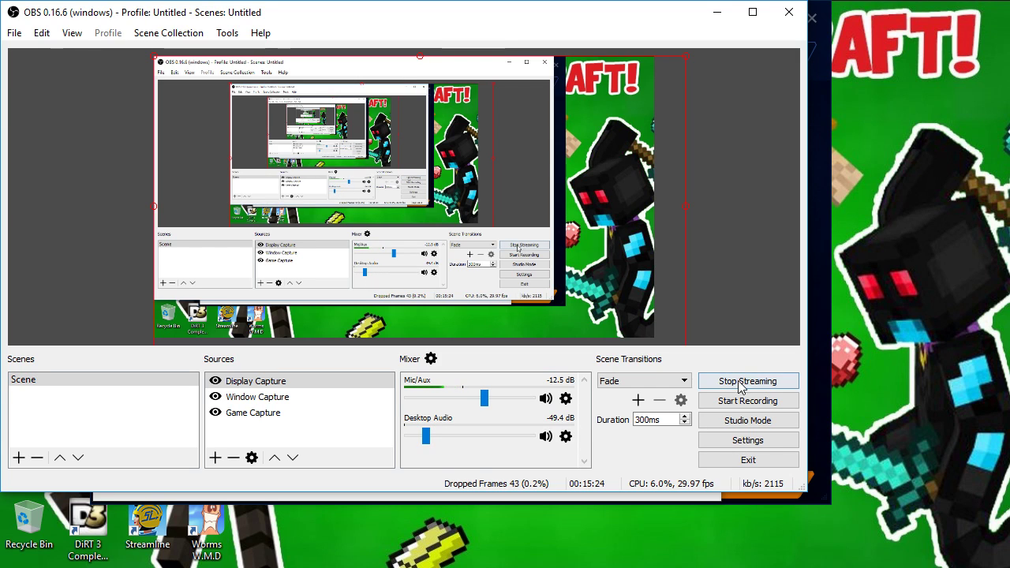